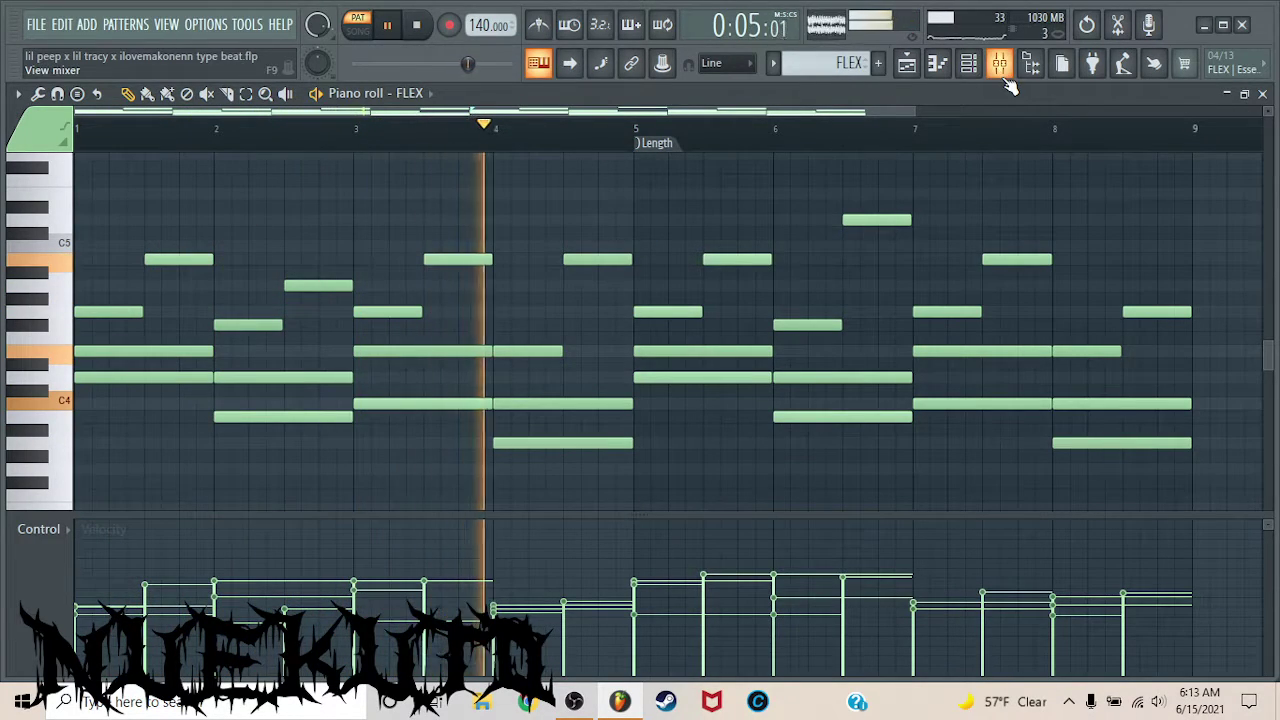
Show the mixer and review the dry and wet levels of Fruity Reeverb 2 on the FLEX track.
key("F9")
left_click(1071, 150)
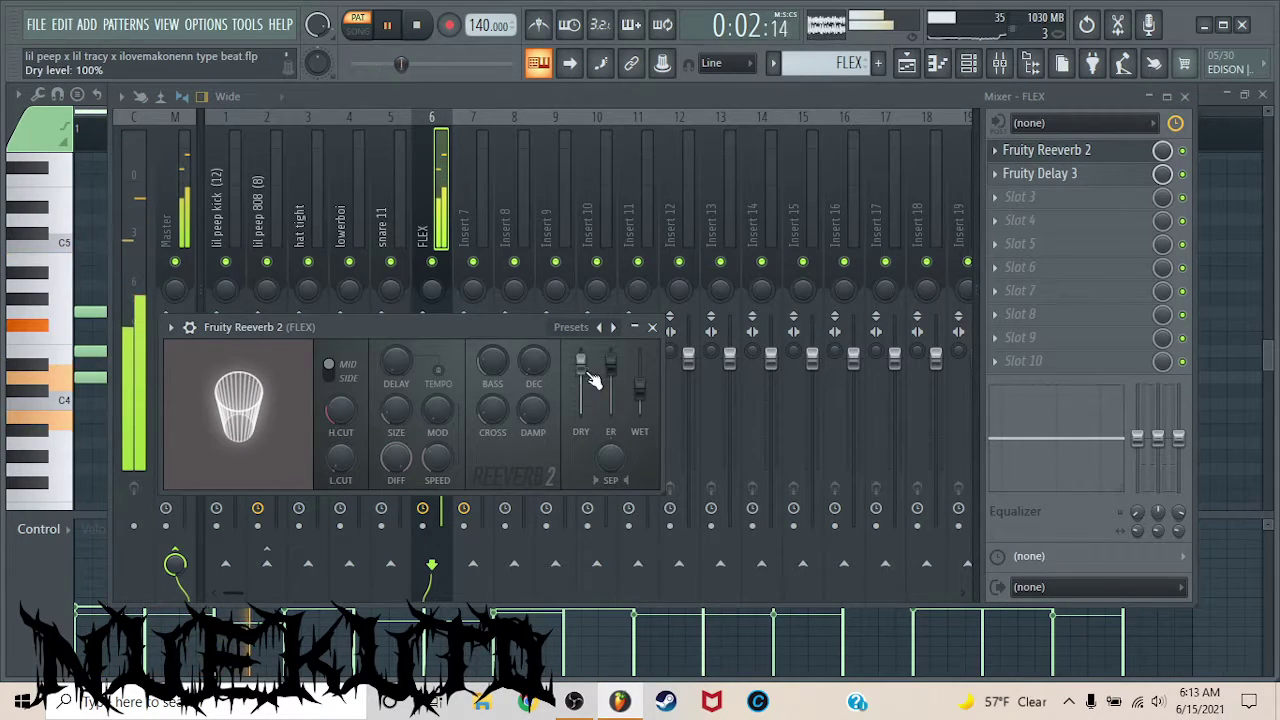
left_click(566, 329)
left_click(612, 413)
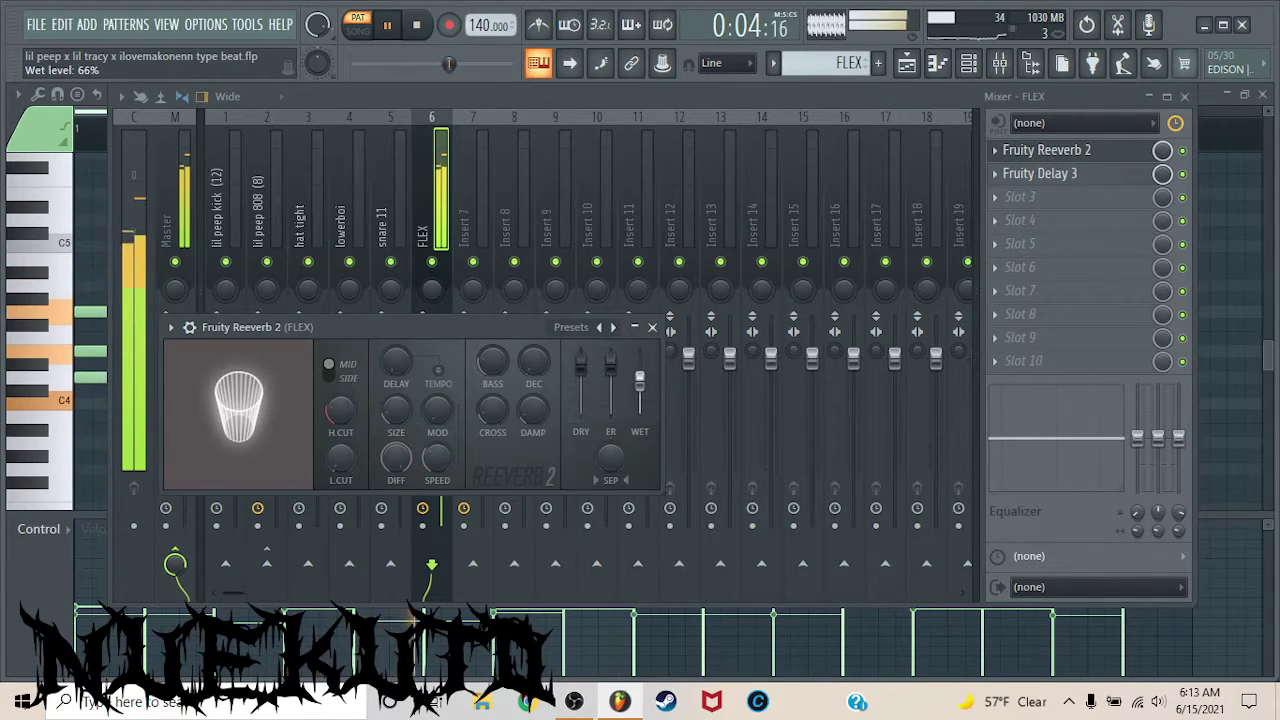
left_click(652, 328)
Open Fruity Delay 3 on the FLEX mixer track and choose its Mono preset.
left_click(1040, 173)
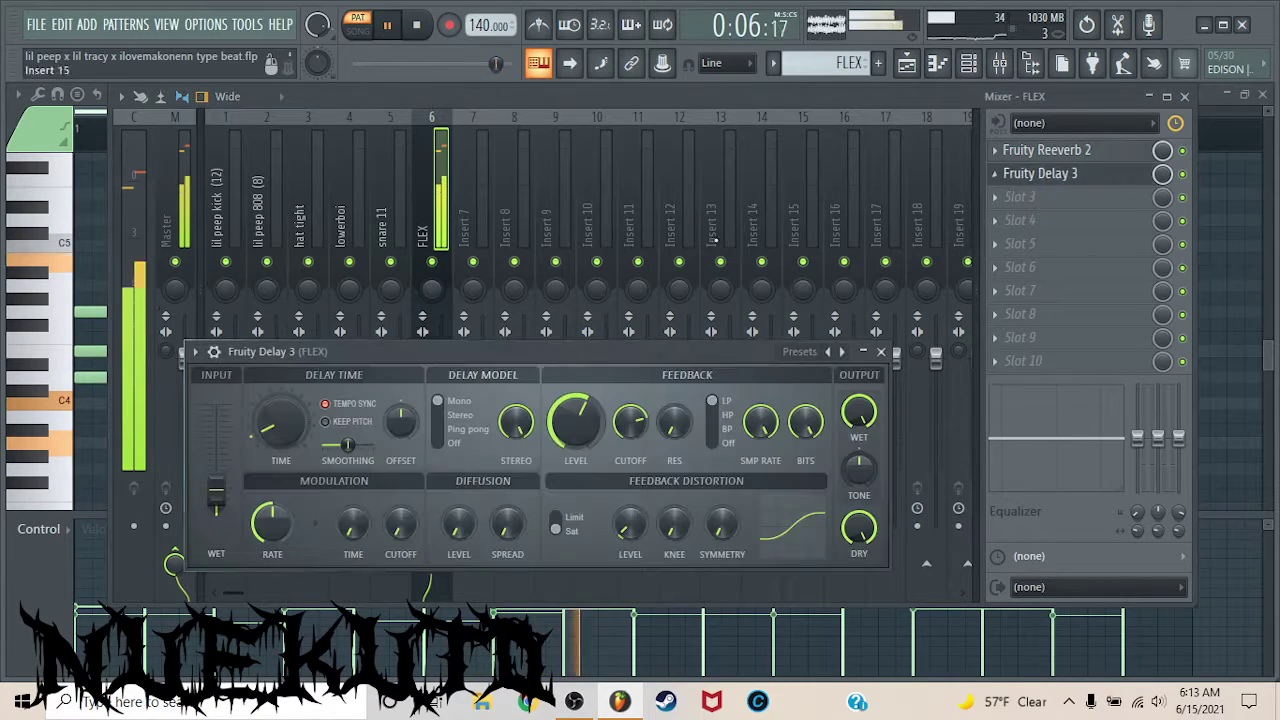
left_click(800, 351)
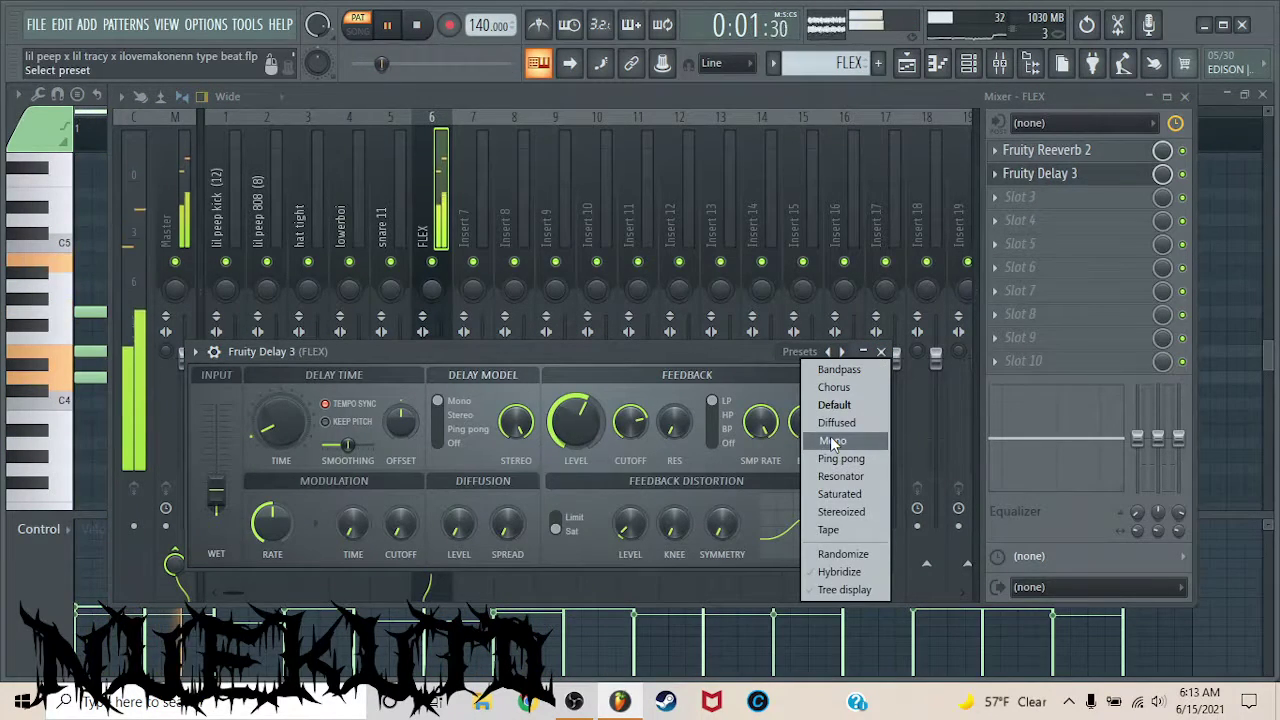
left_click(832, 441)
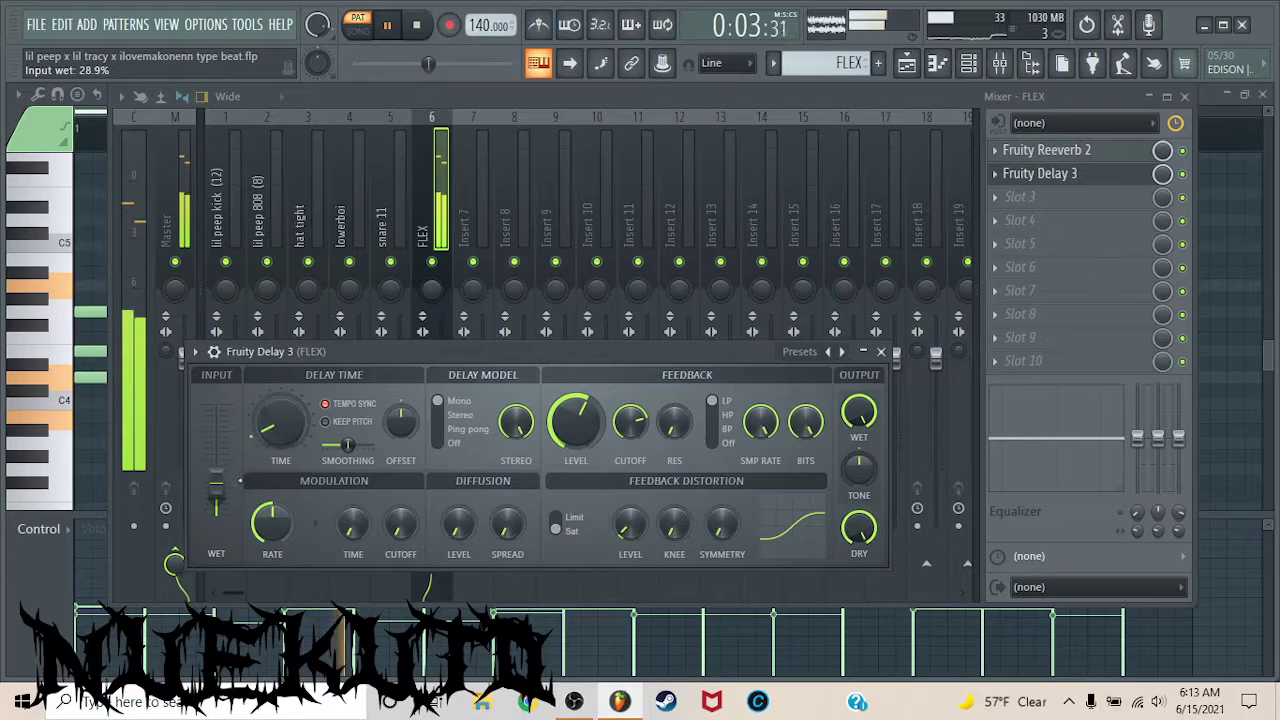
left_click(881, 352)
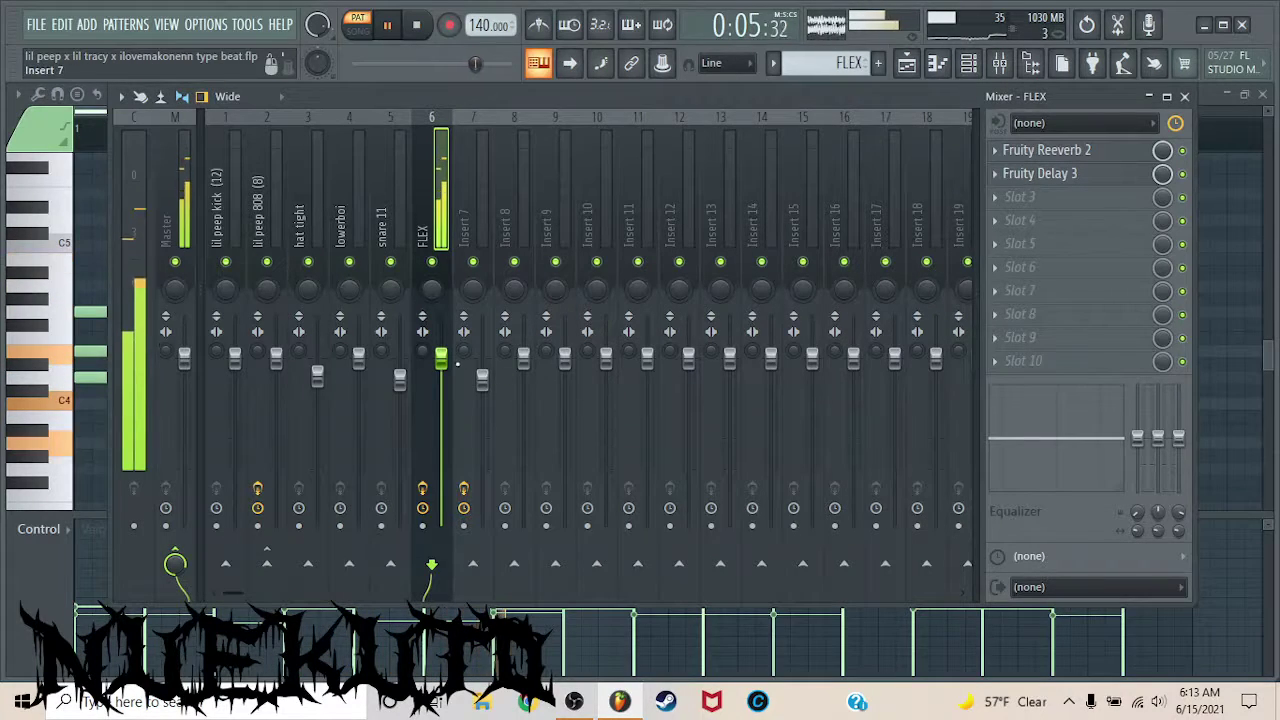
Return to the playlist by closing the mixer, piano roll and channel rack, and stop playback.
left_click(1185, 96)
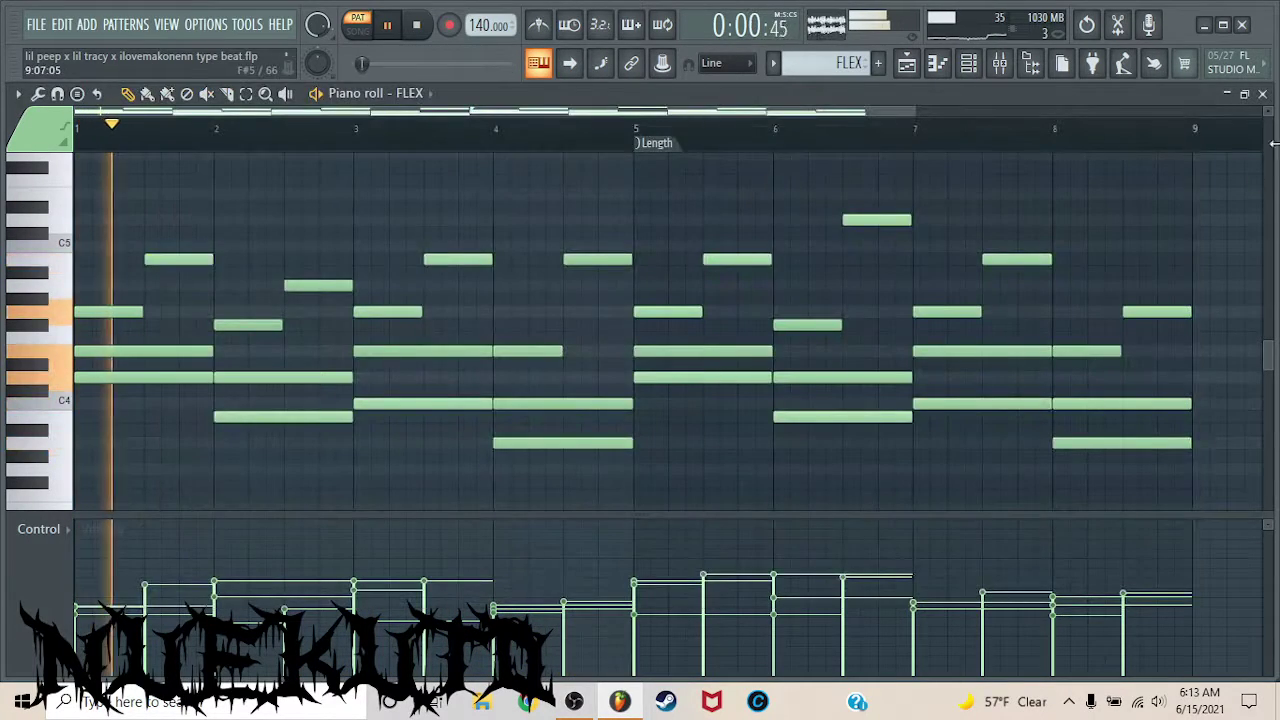
key("Escape")
left_click(1179, 257)
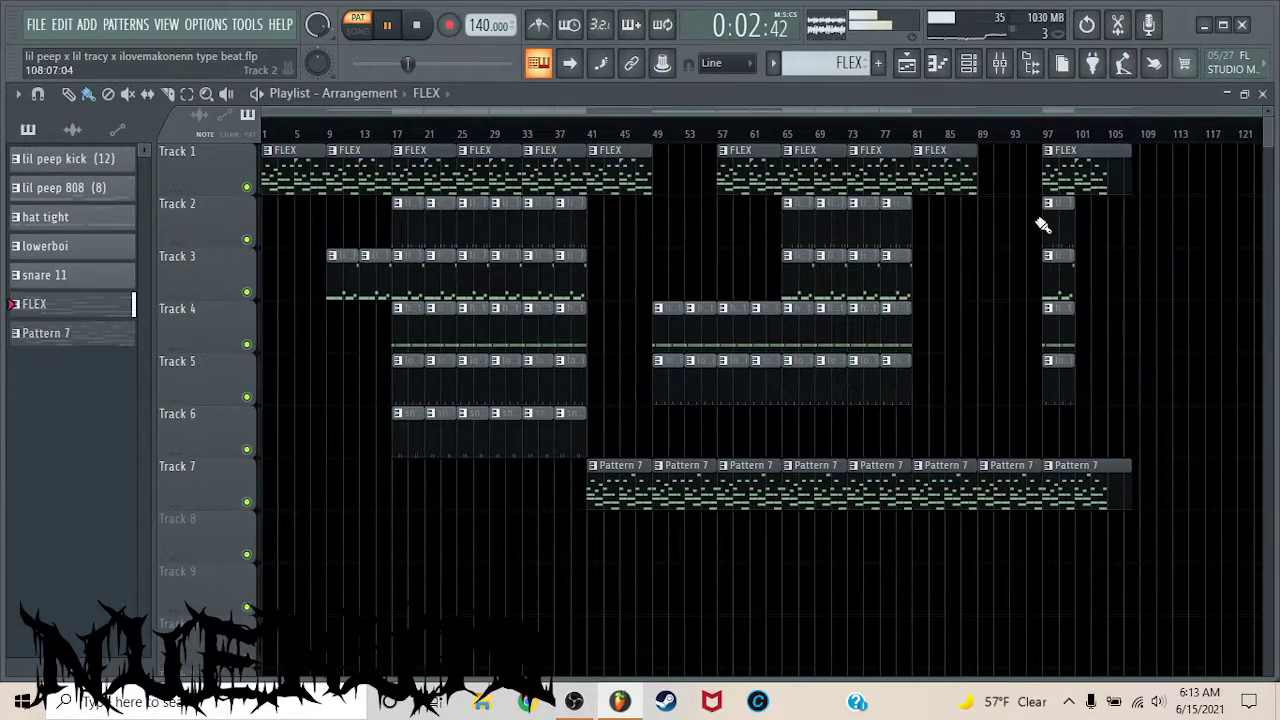
key("space")
Inspect Pattern 7's FLEX instrument and its selected preset in the Essential Guitars pack.
scroll(594, 434, "up", 2)
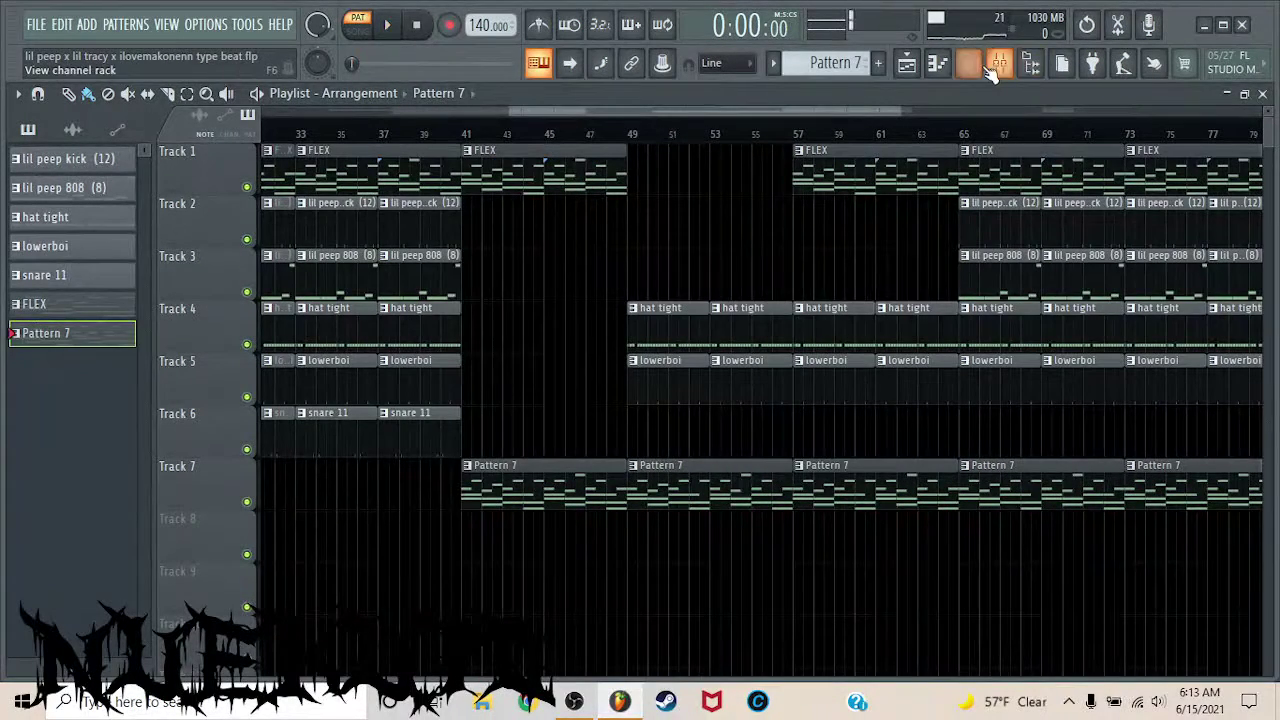
left_click(990, 65)
left_click(165, 318)
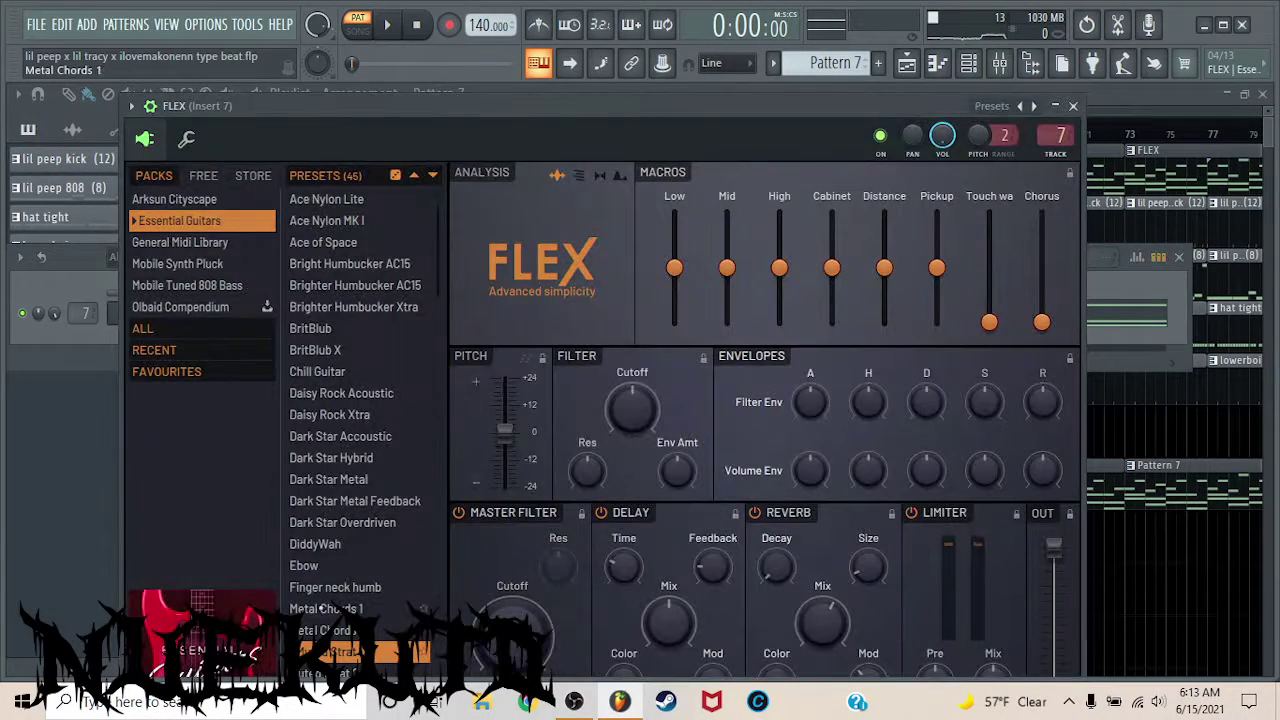
scroll(372, 372, "down", 6)
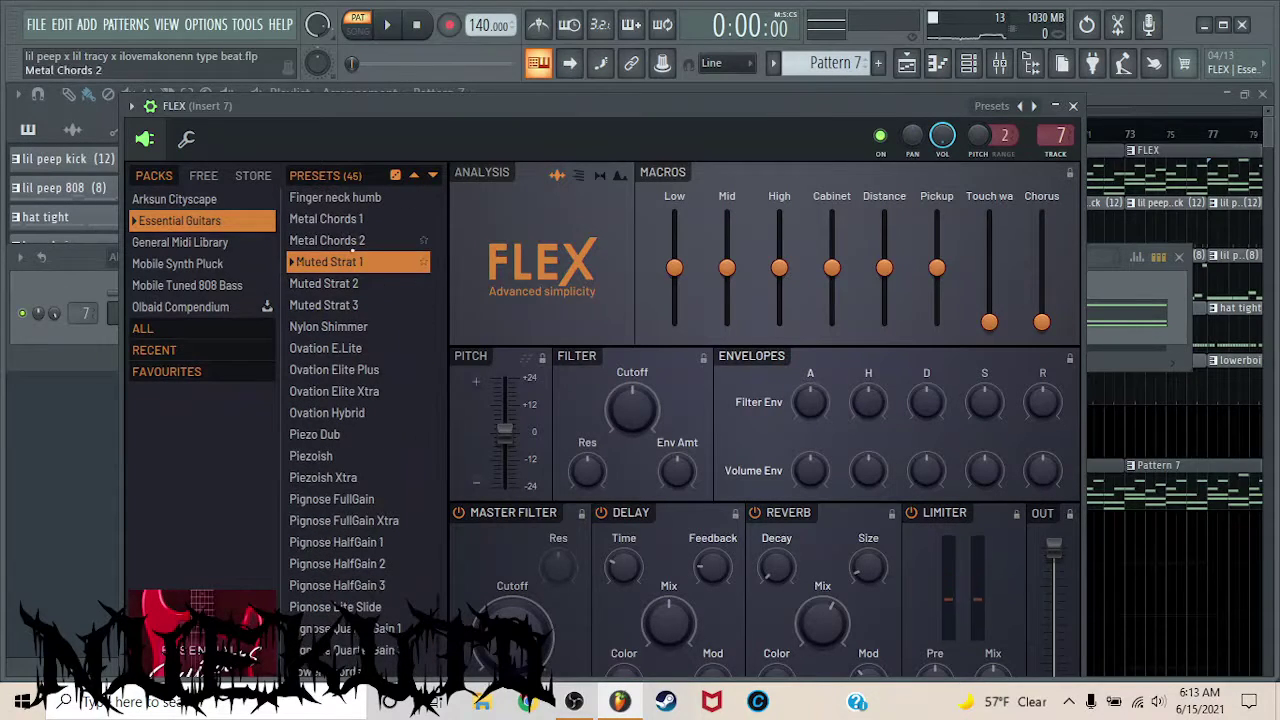
left_click(1073, 105)
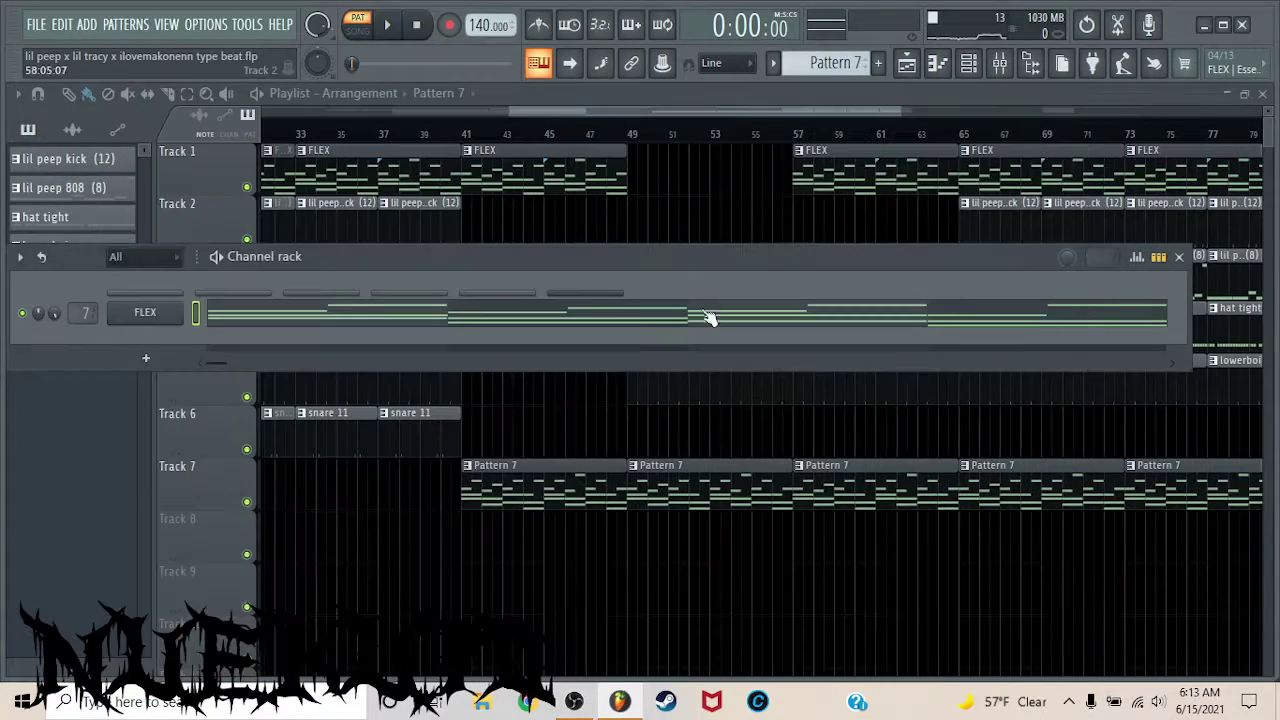
Play Pattern 7's melody in the piano roll, review Fruity Delay 3 and Fruity Reeverb 2 on Insert 7, and return to the playlist.
left_click(709, 317)
key("space")
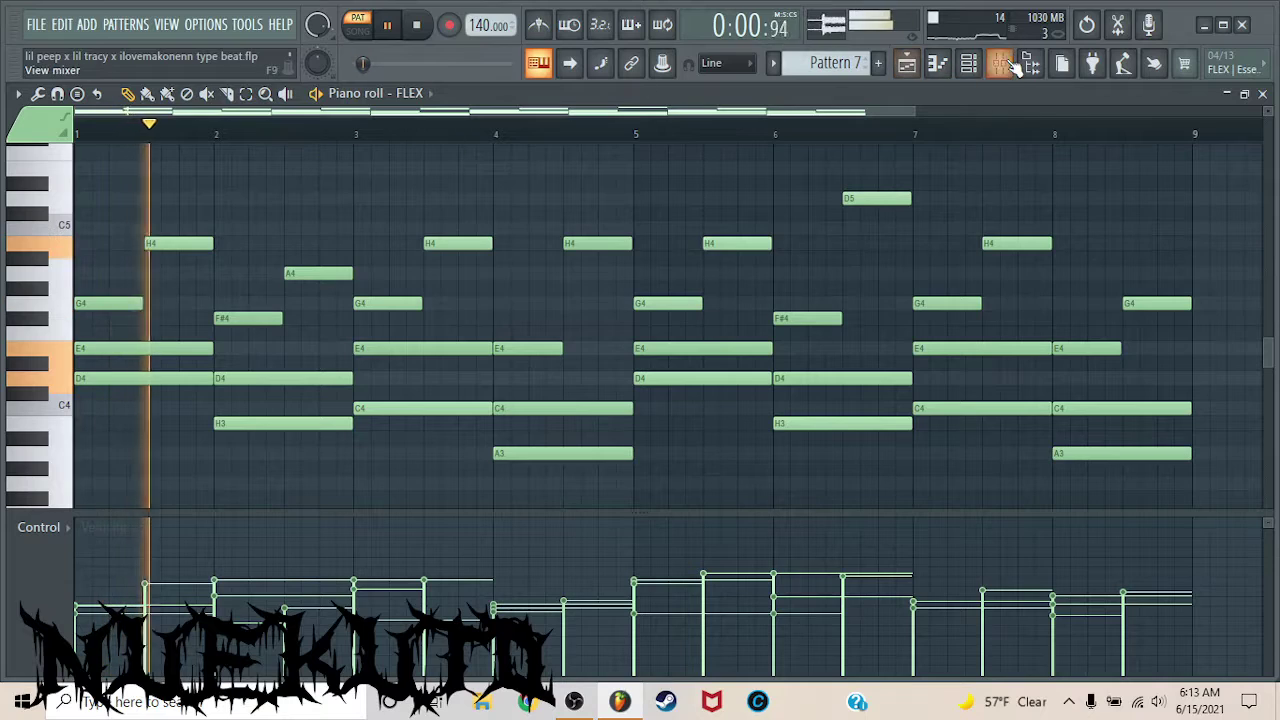
key("F9")
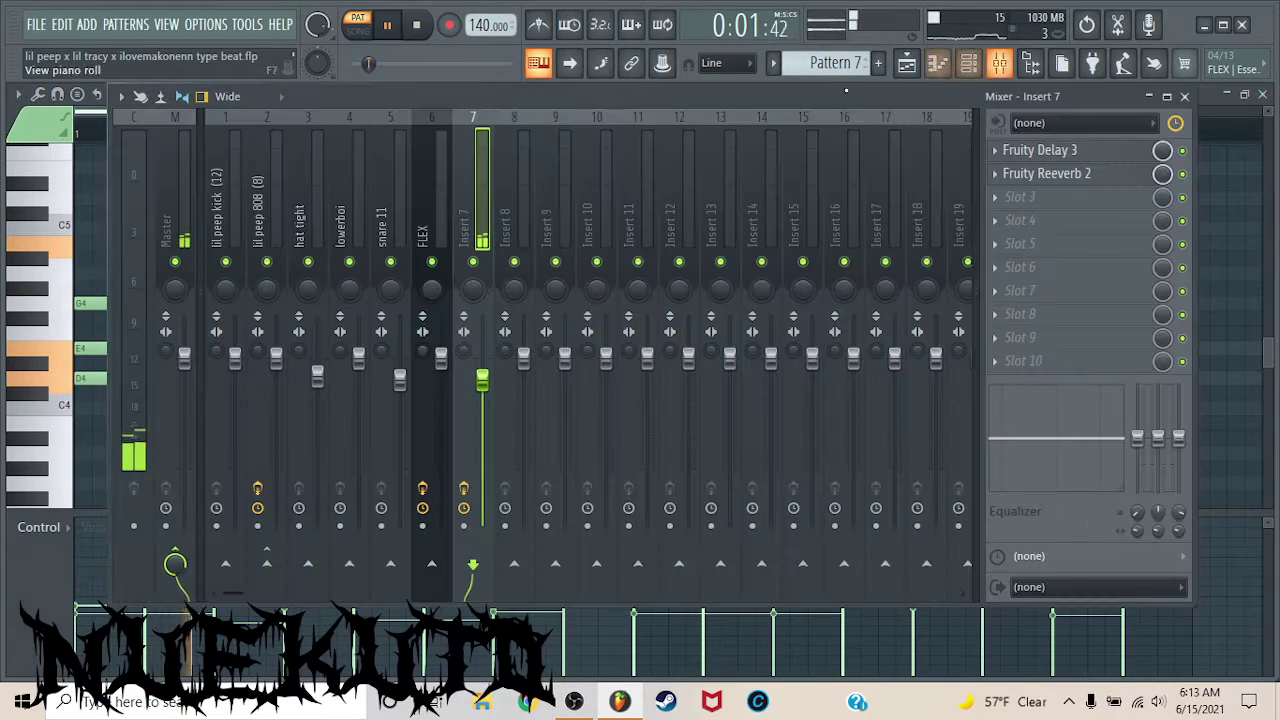
left_click(1041, 160)
left_click(1045, 162)
left_click(1054, 174)
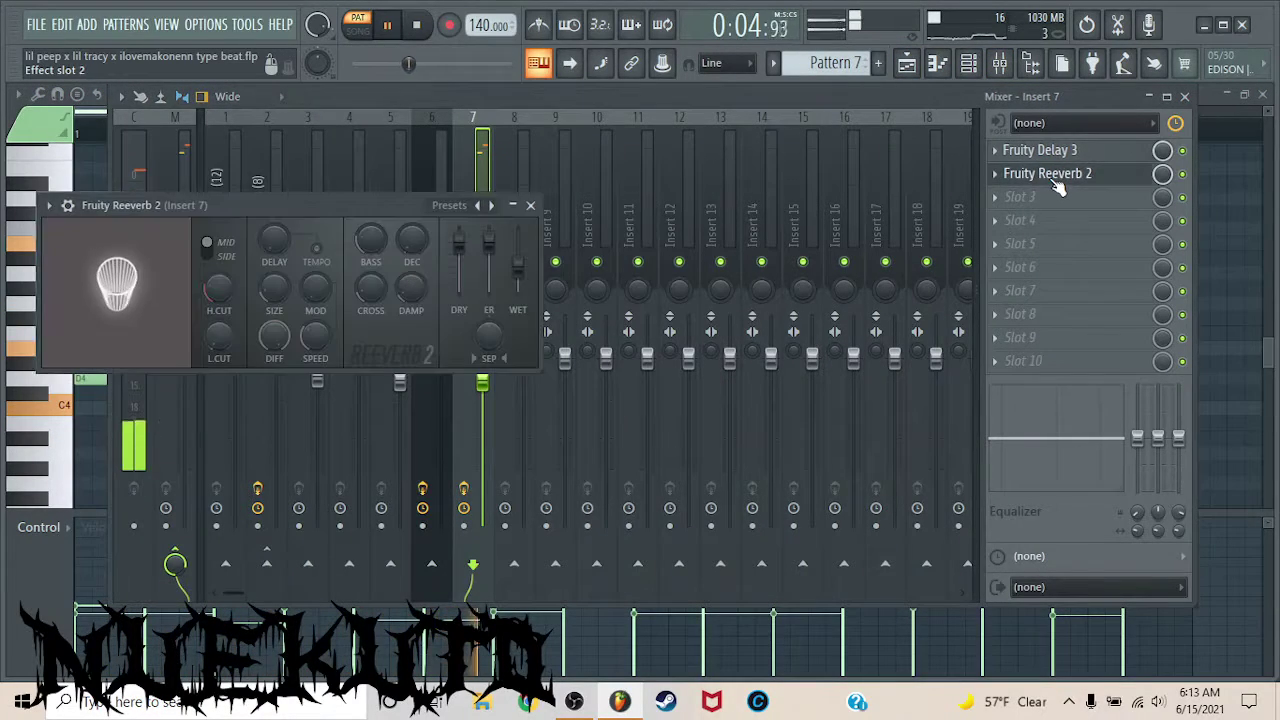
left_click(1050, 174)
left_click(1184, 96)
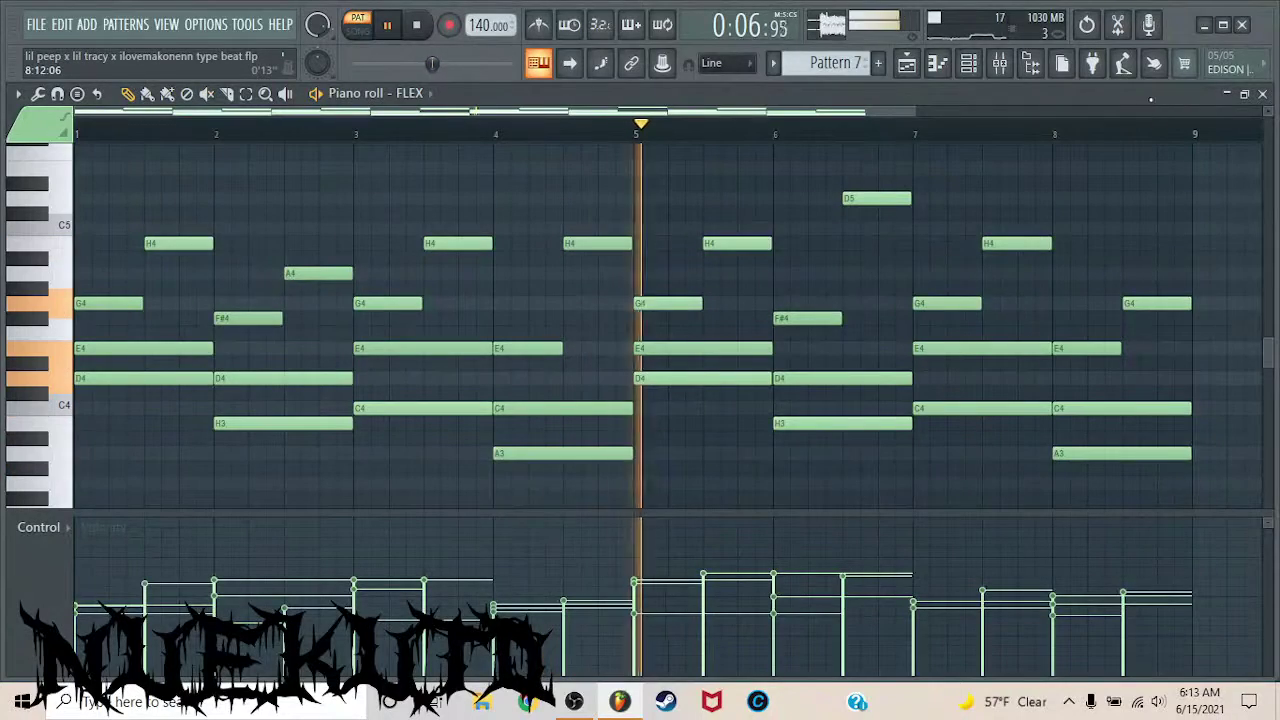
left_click(1262, 93)
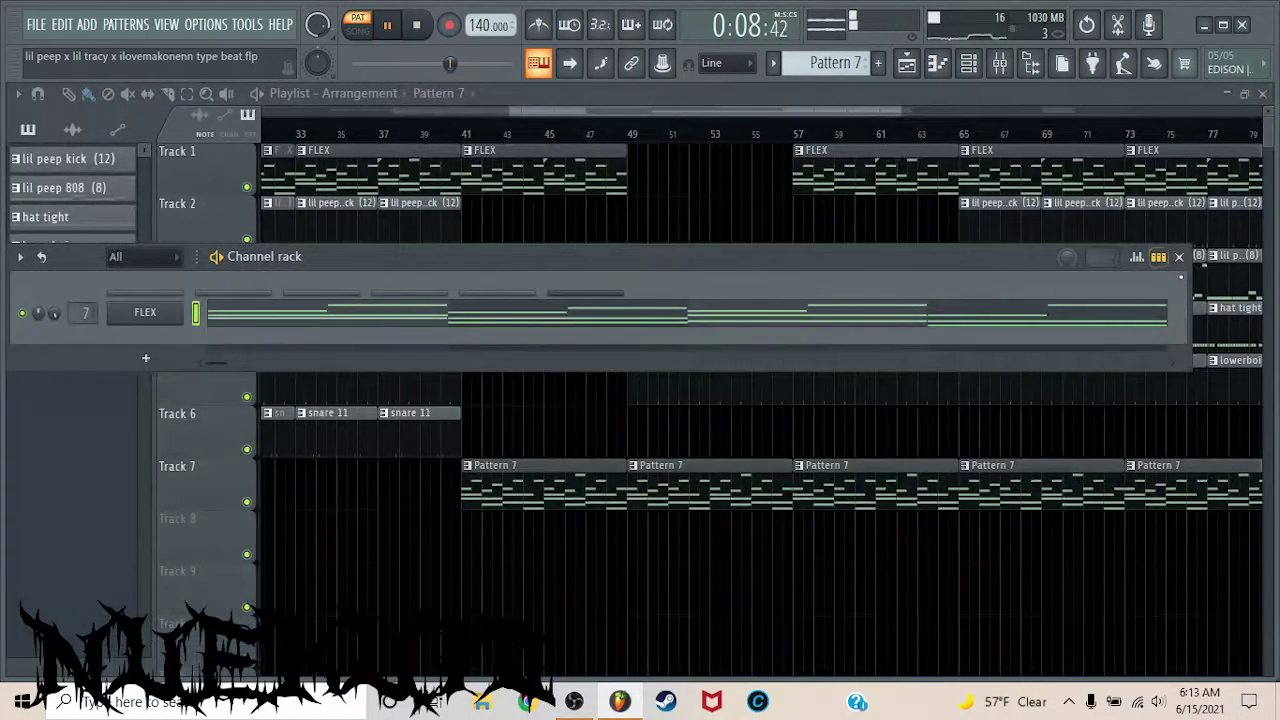
left_click(1179, 257)
Move the song position to bar 17 and inspect the lil peep kick (12) channel's sampler settings.
scroll(675, 133, "down", 3)
scroll(395, 138, "up", 4)
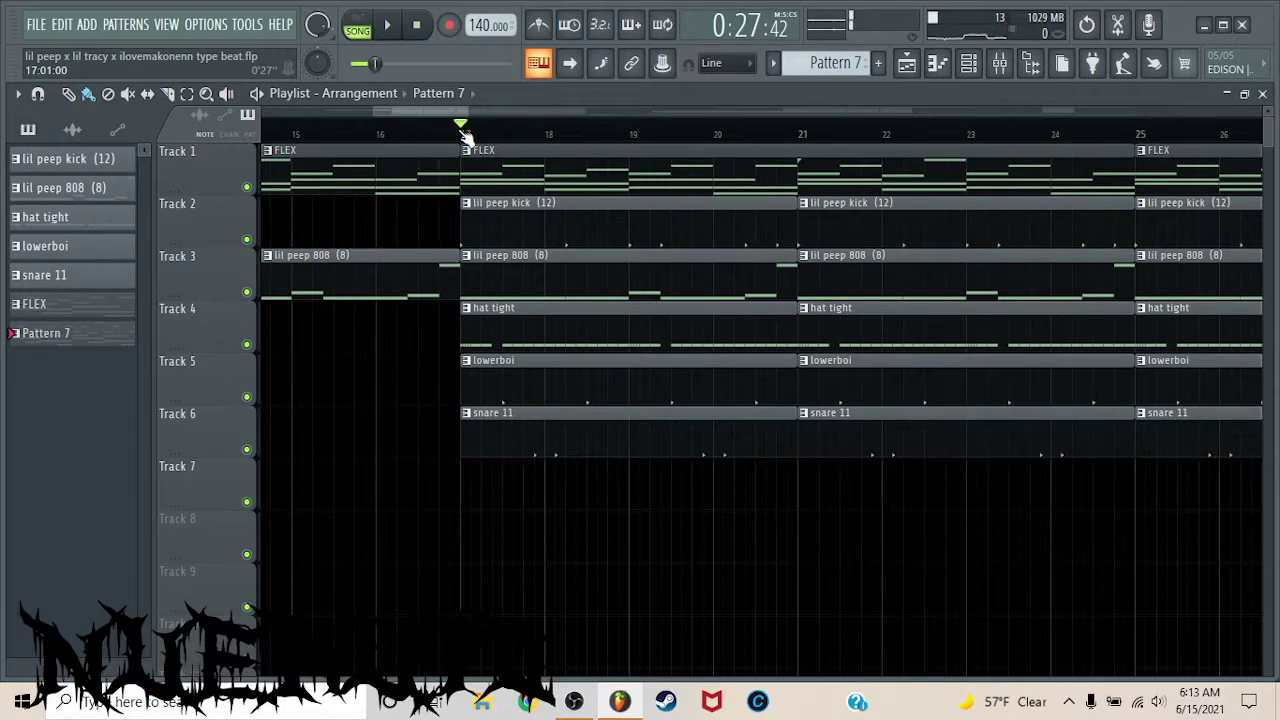
left_click(970, 65)
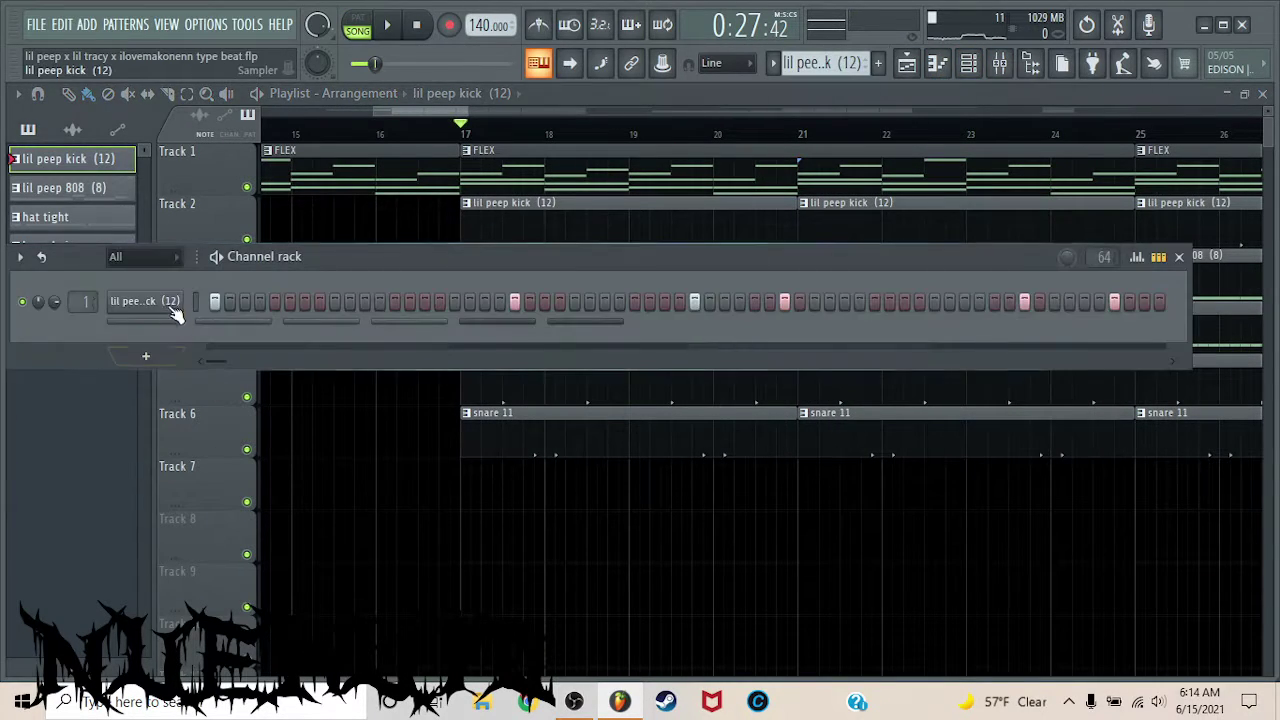
left_click(195, 302)
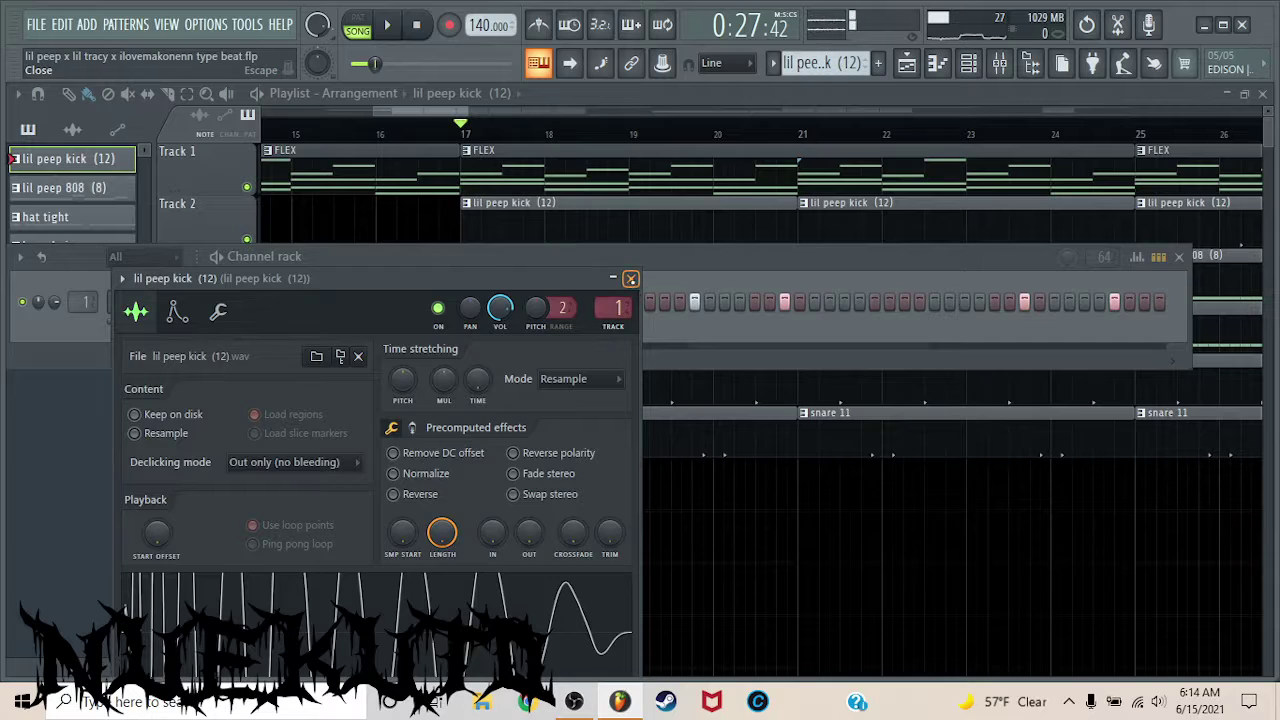
left_click(631, 278)
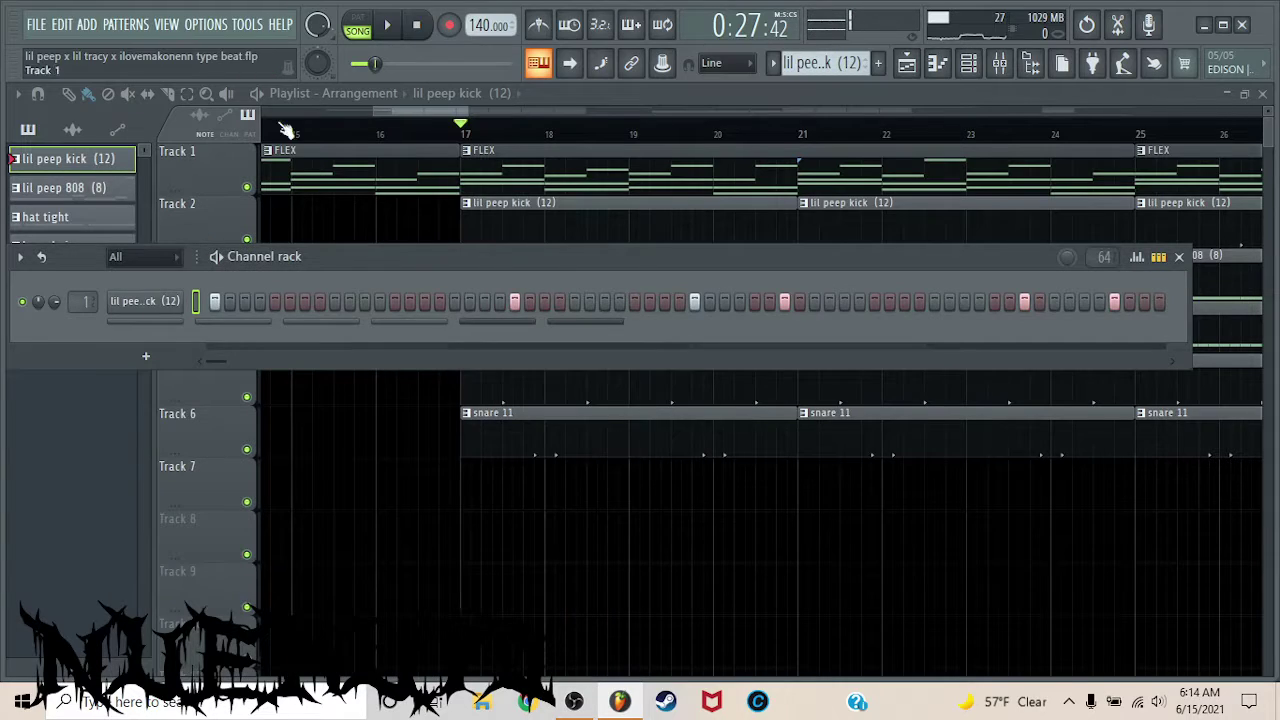
Play the lil peep kick (12) pattern in the piano roll, check its mixer track for effects, and return to the stopped playlist.
right_click(168, 302)
left_click(290, 298)
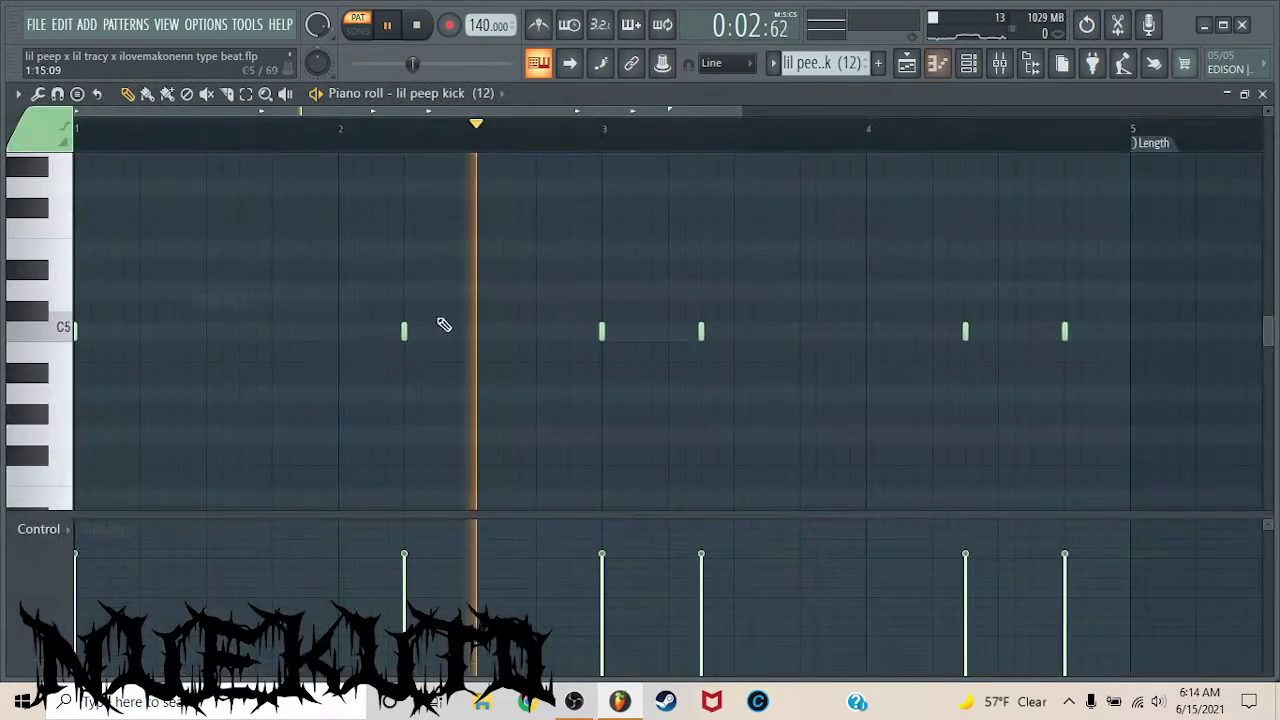
left_click(999, 63)
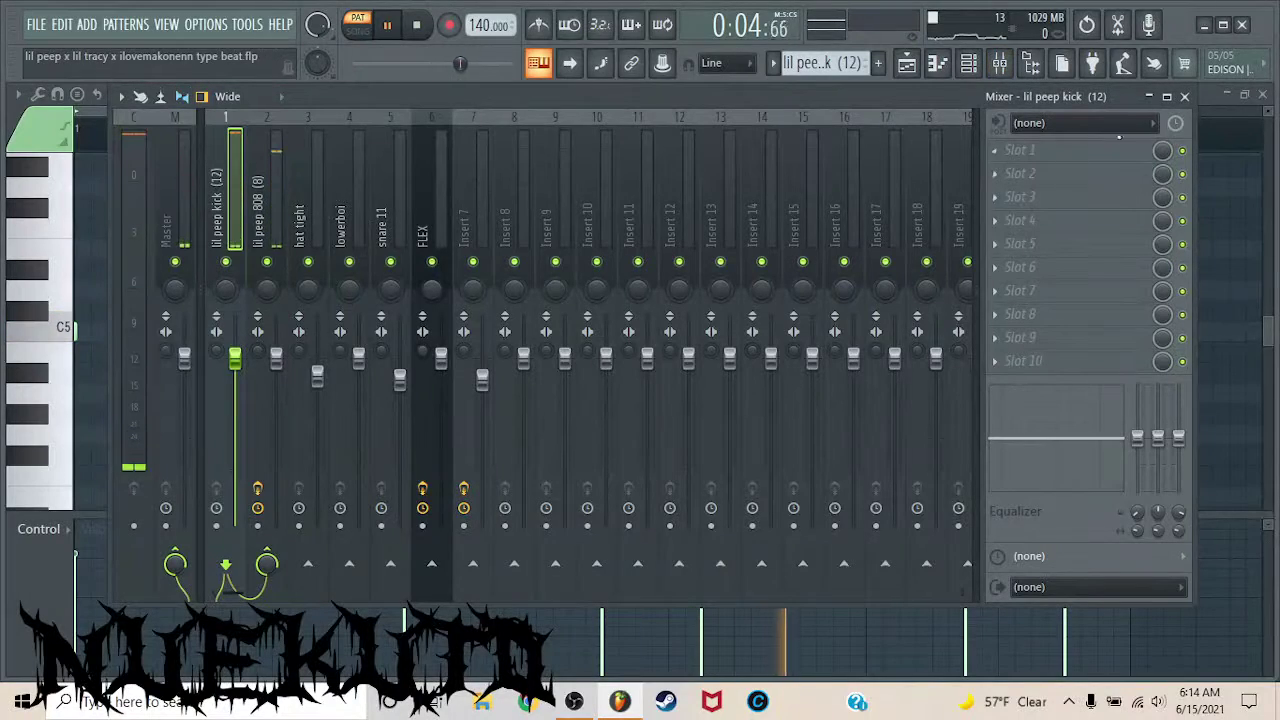
left_click(1184, 96)
key("Escape")
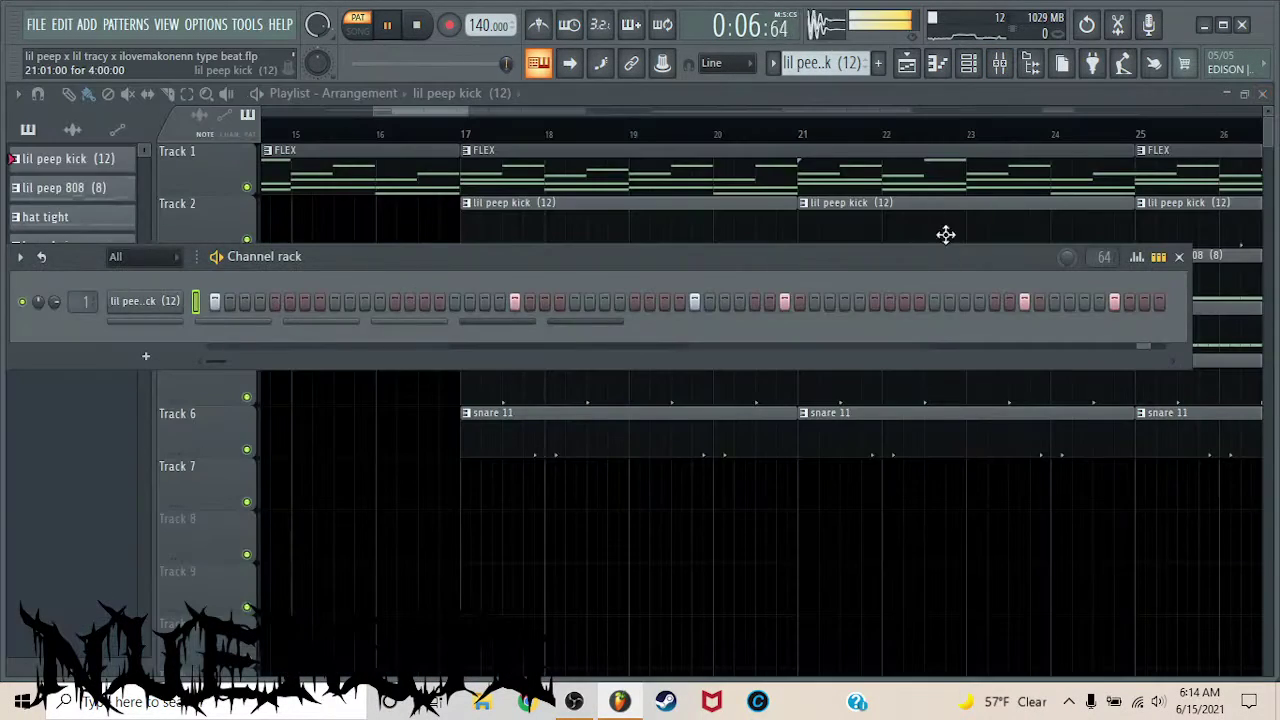
left_click(1180, 258)
key("space")
Play the lil peep 808 (8) pattern in the piano roll and review the Soundgoodizer on its mixer track.
double_click(558, 286)
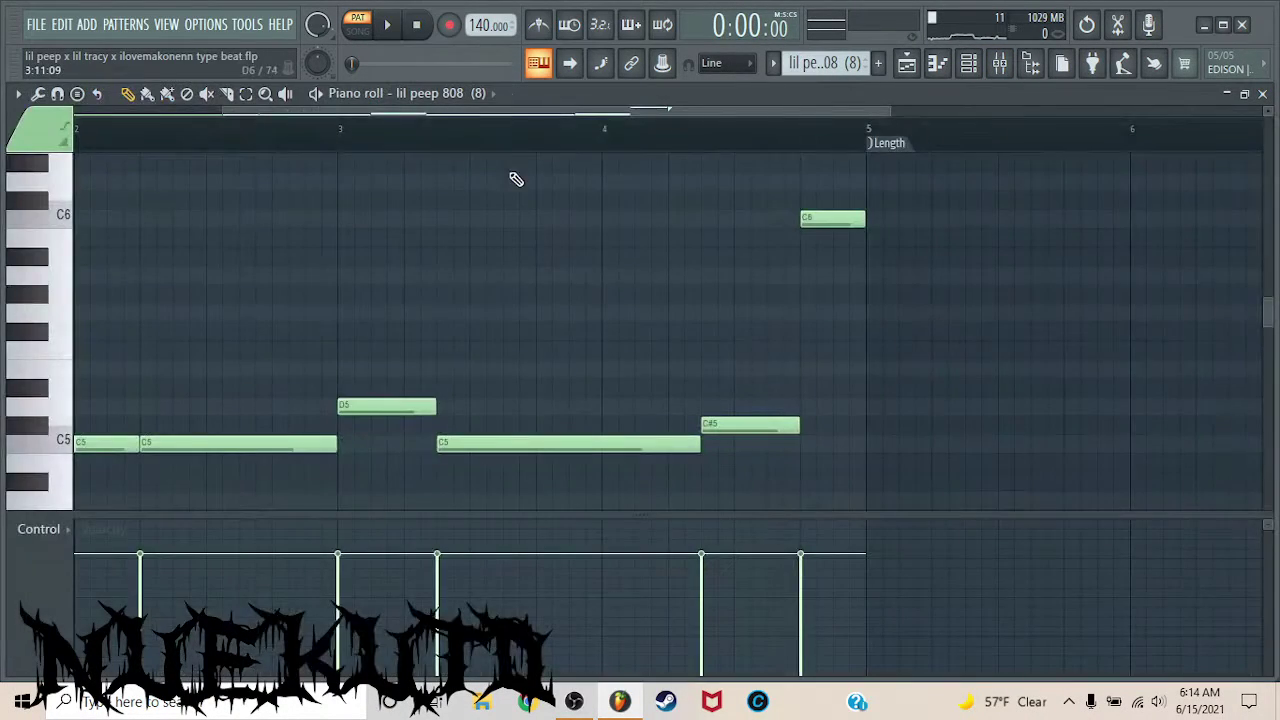
key("space")
left_click(1002, 66)
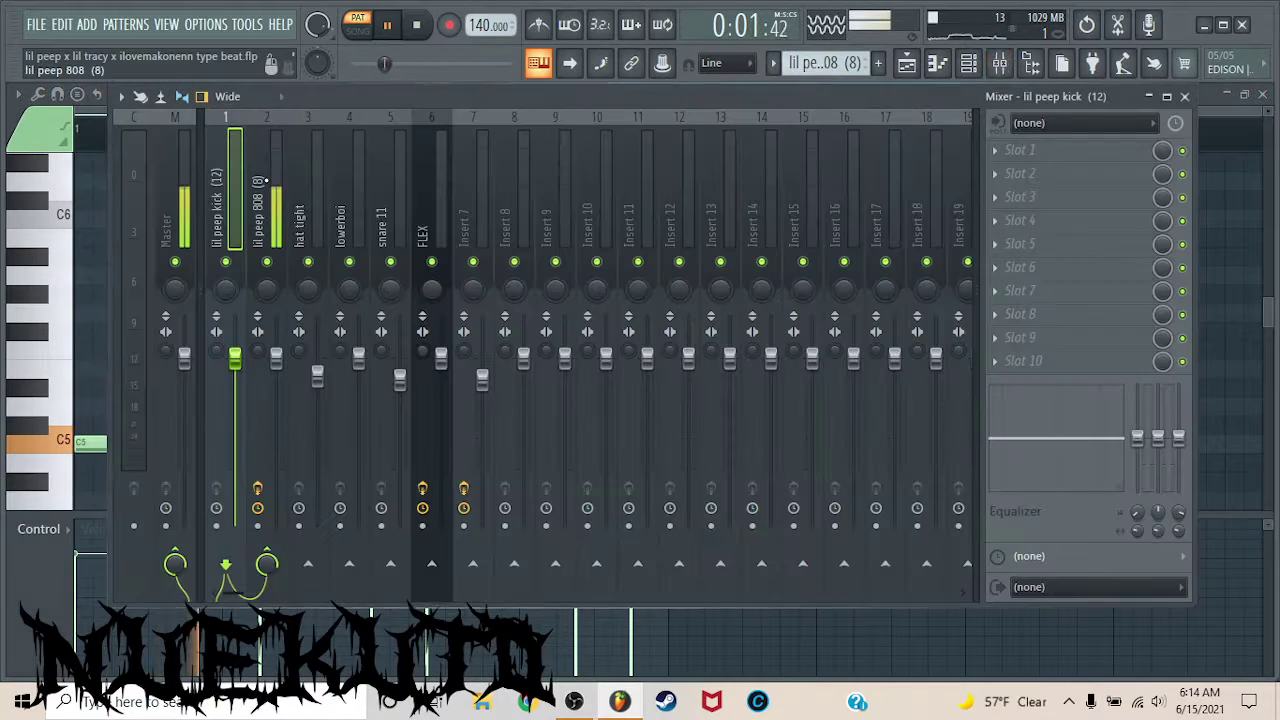
left_click(1048, 173)
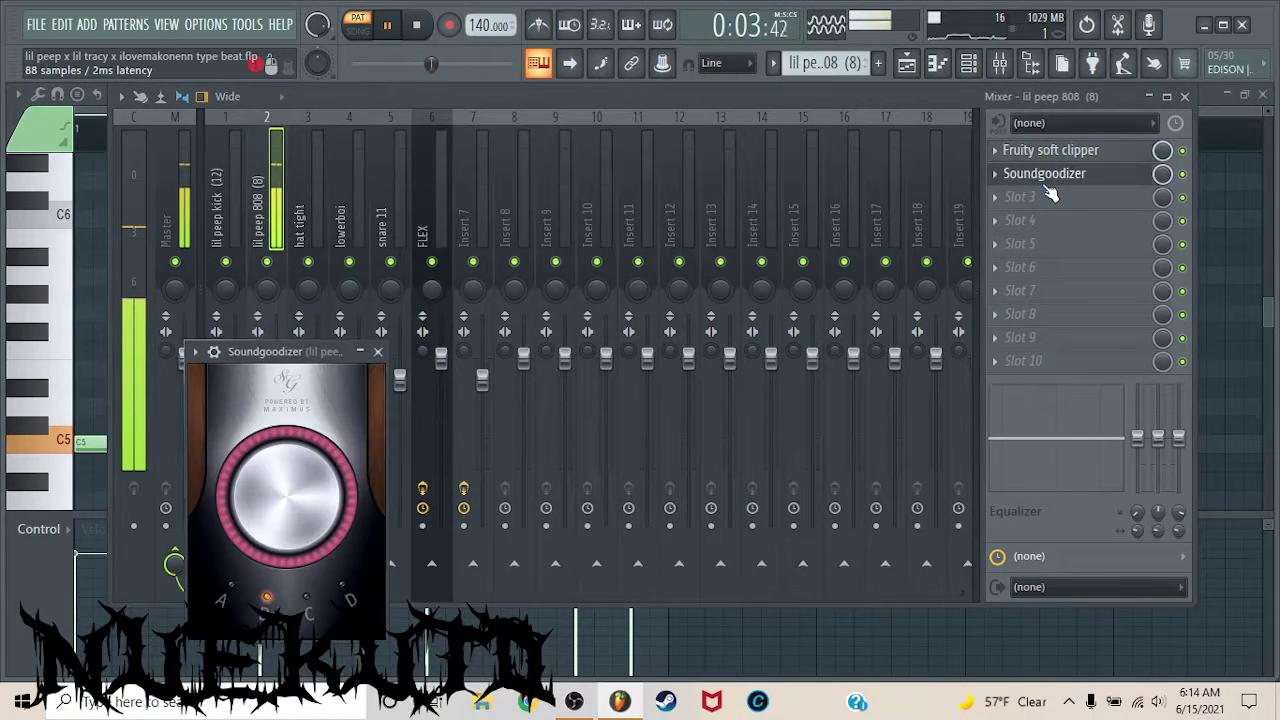
left_click(1046, 176)
left_click(1184, 96)
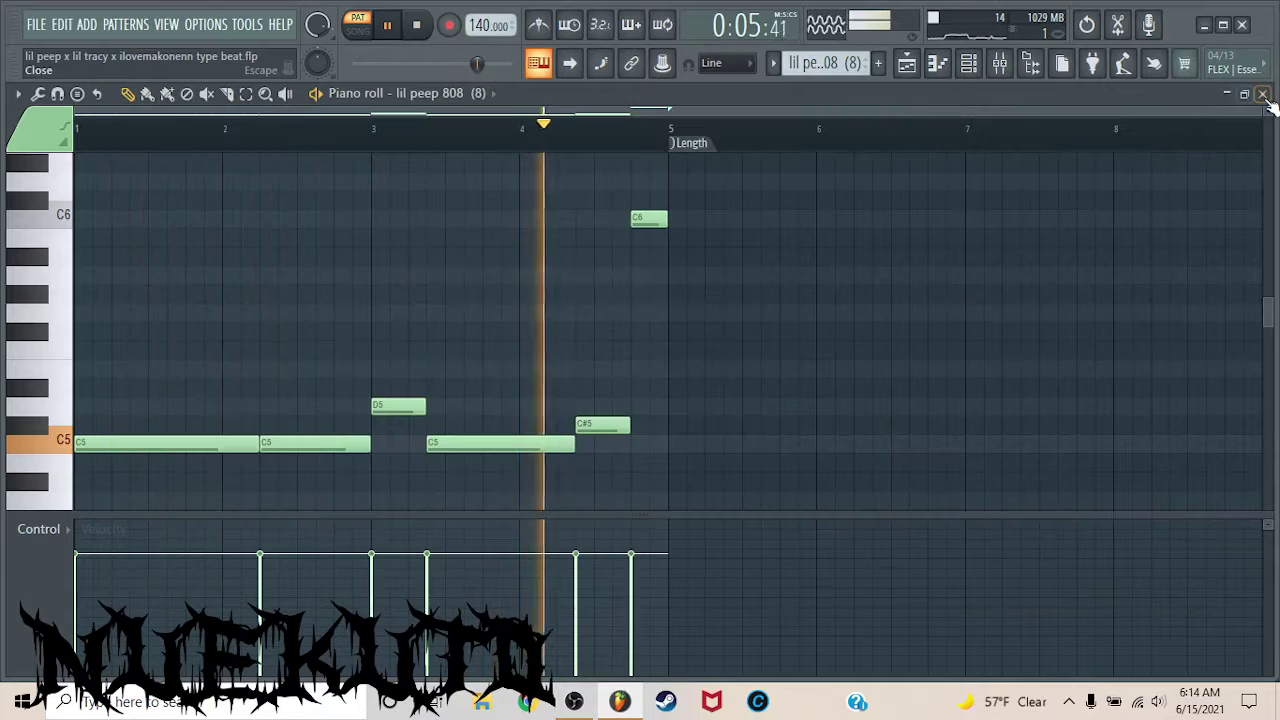
left_click(1262, 94)
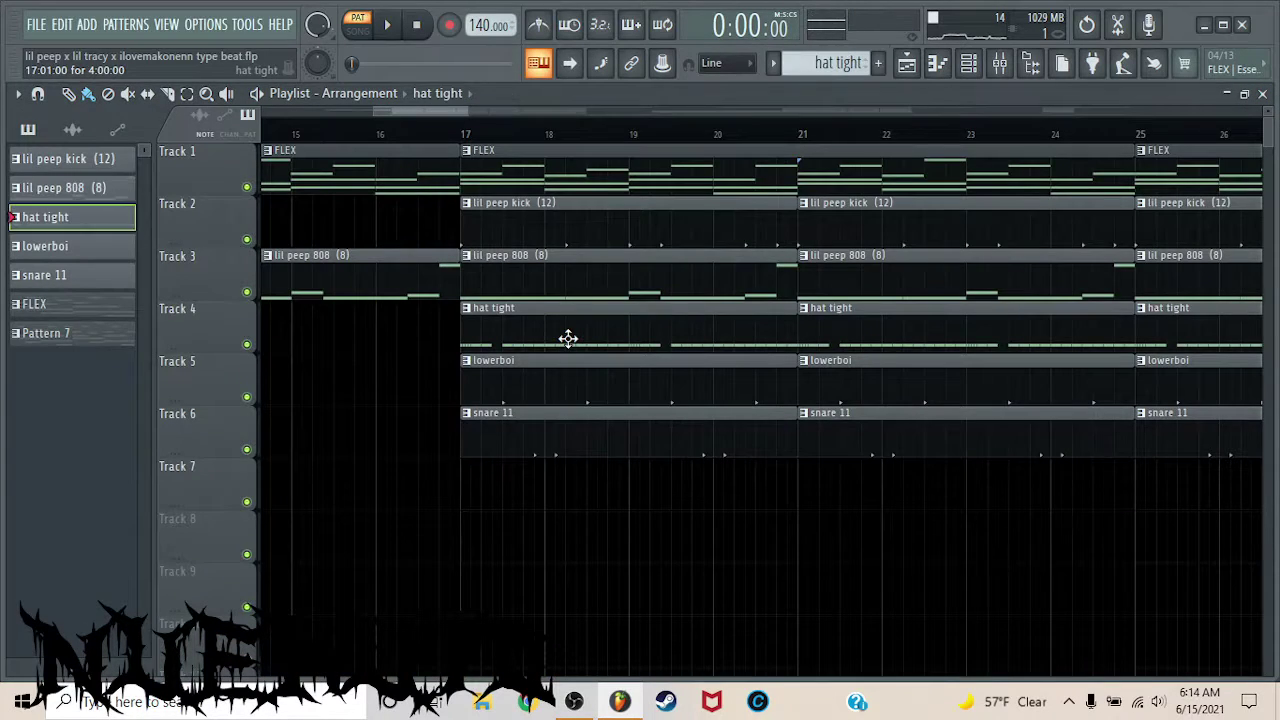
Play the hat tight pattern from Track 4 and examine its notes in the piano roll.
double_click(568, 339)
key("space")
scroll(397, 147, "down", 3)
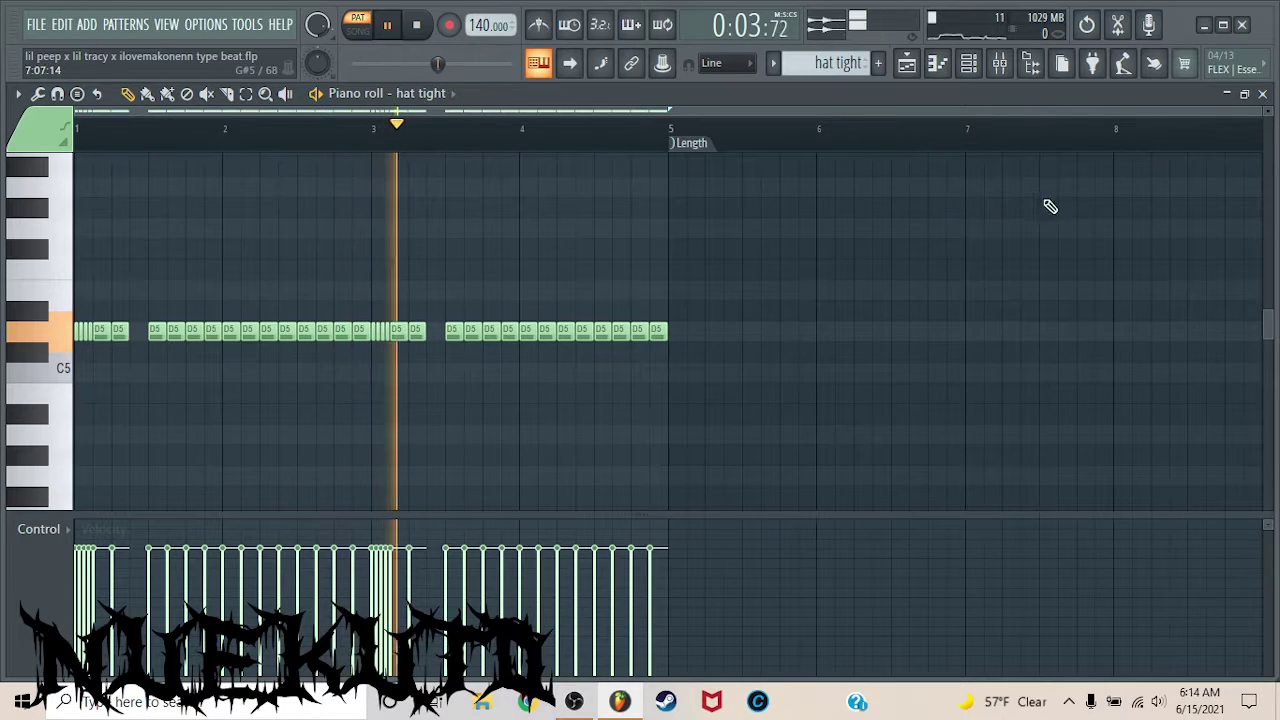
left_click(1262, 94)
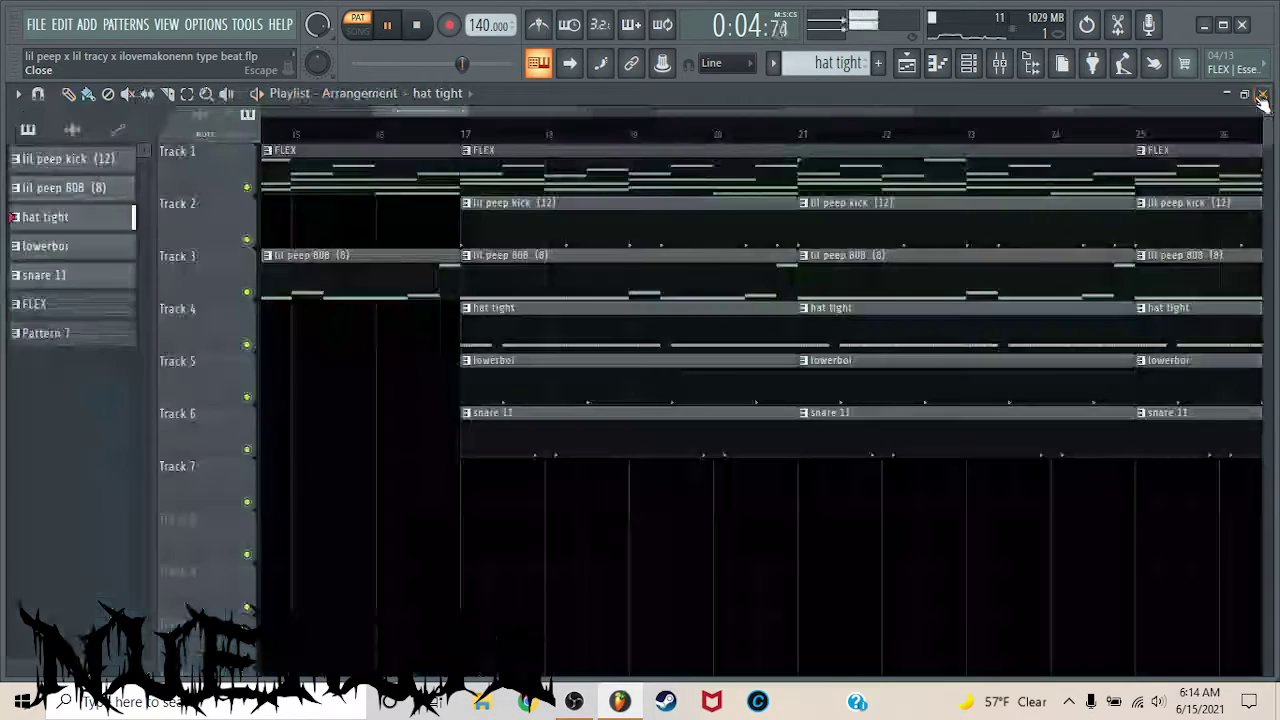
Examine the lowerboi pattern's notes in the piano roll and its steps in the channel rack, then return to the playlist.
double_click(571, 369)
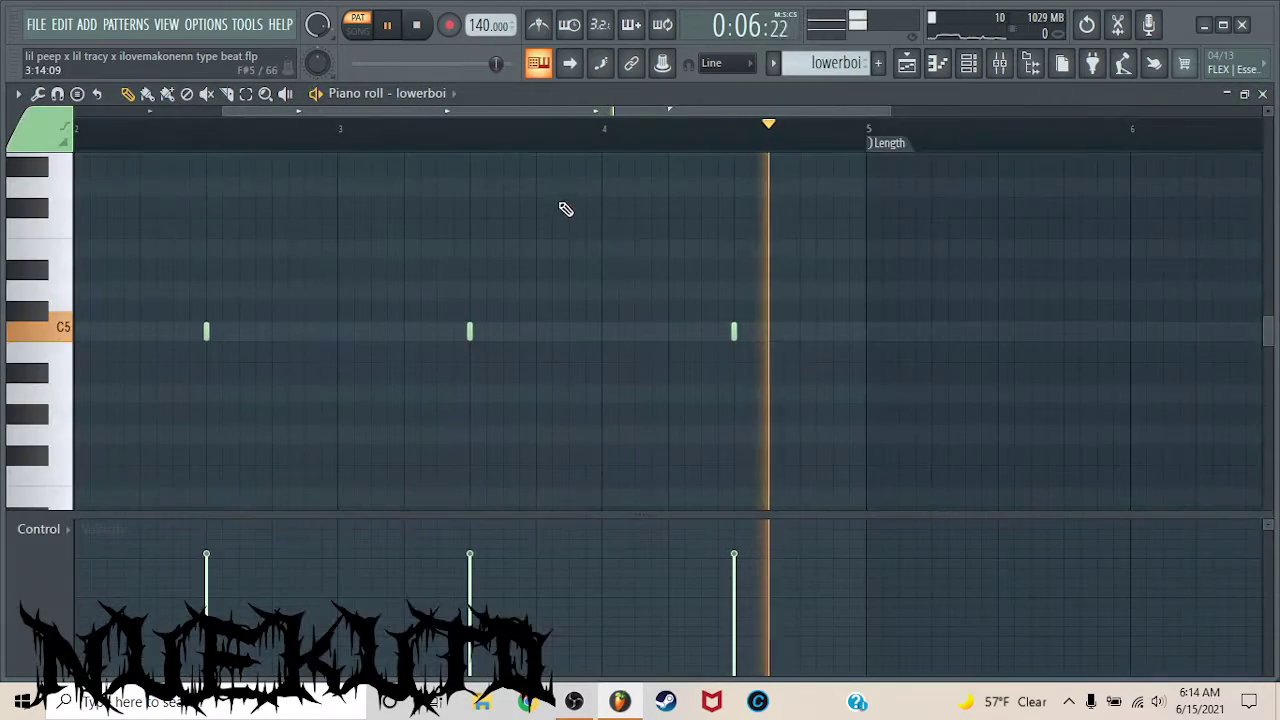
left_click(1035, 67)
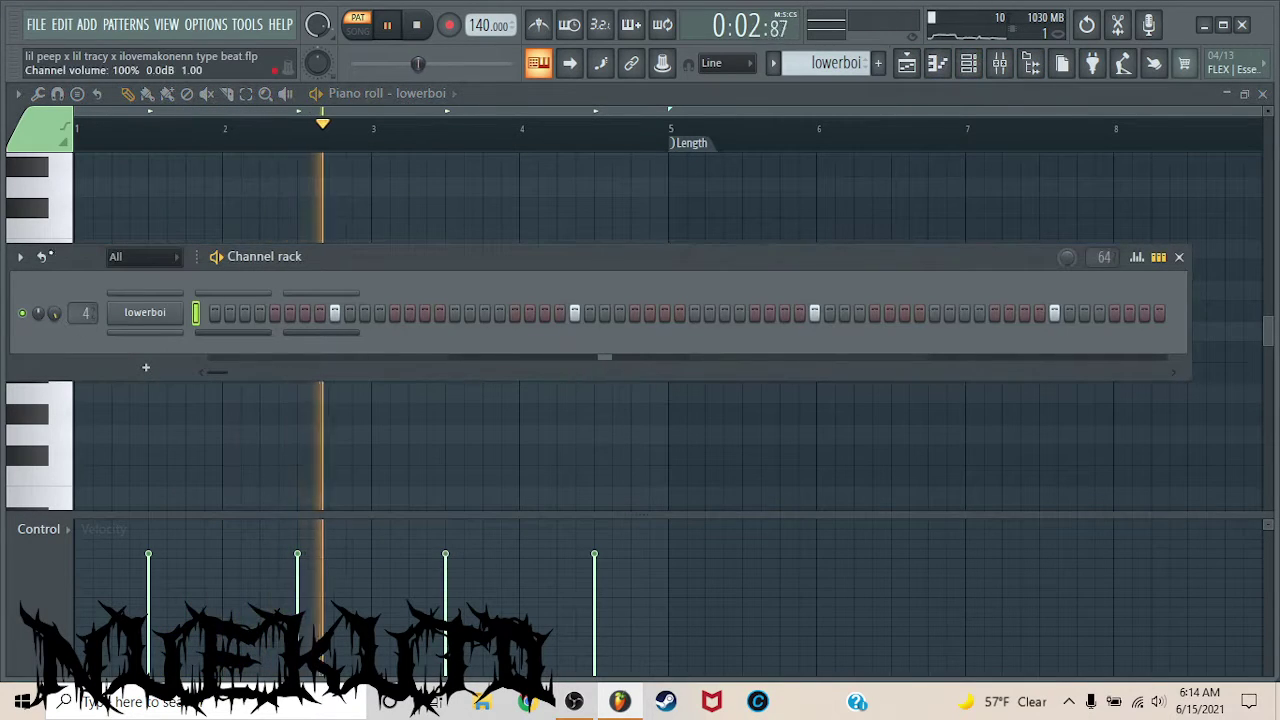
left_click(1262, 94)
left_click(1179, 256)
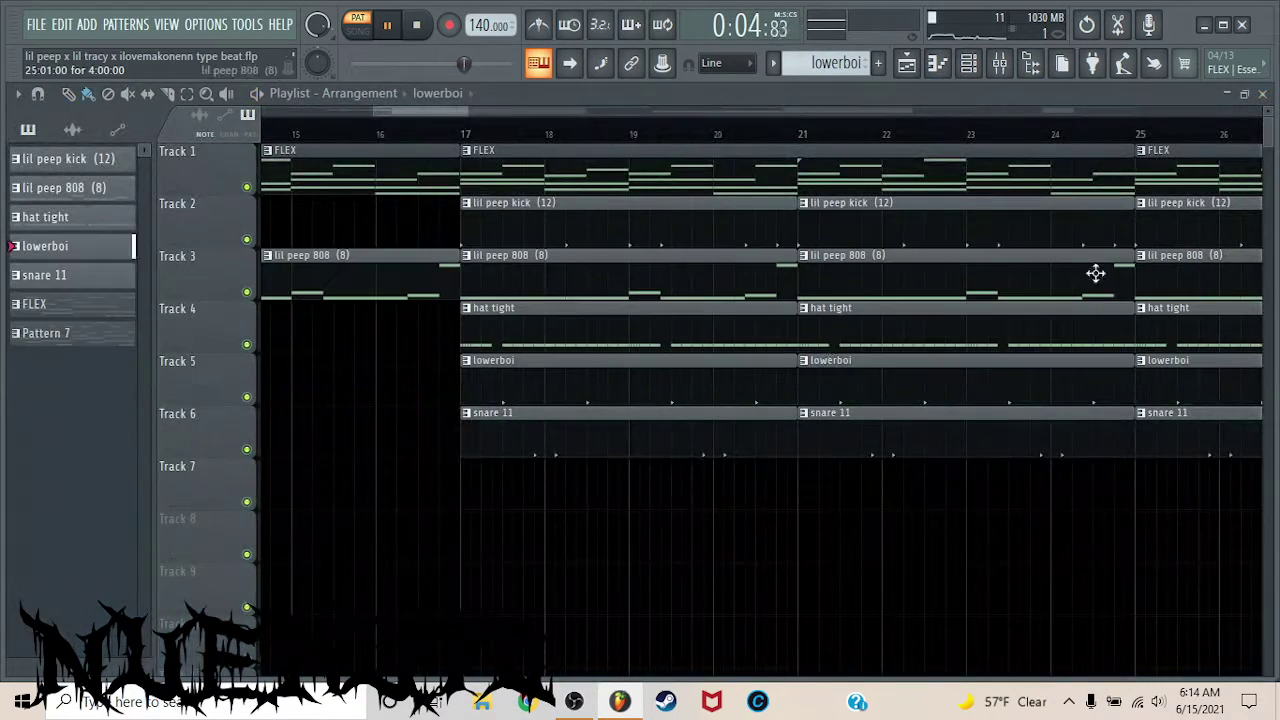
Play the snare 11 pattern from Track 6 in the piano roll, examine its notes, and return to the stopped playlist.
double_click(556, 426)
key("space")
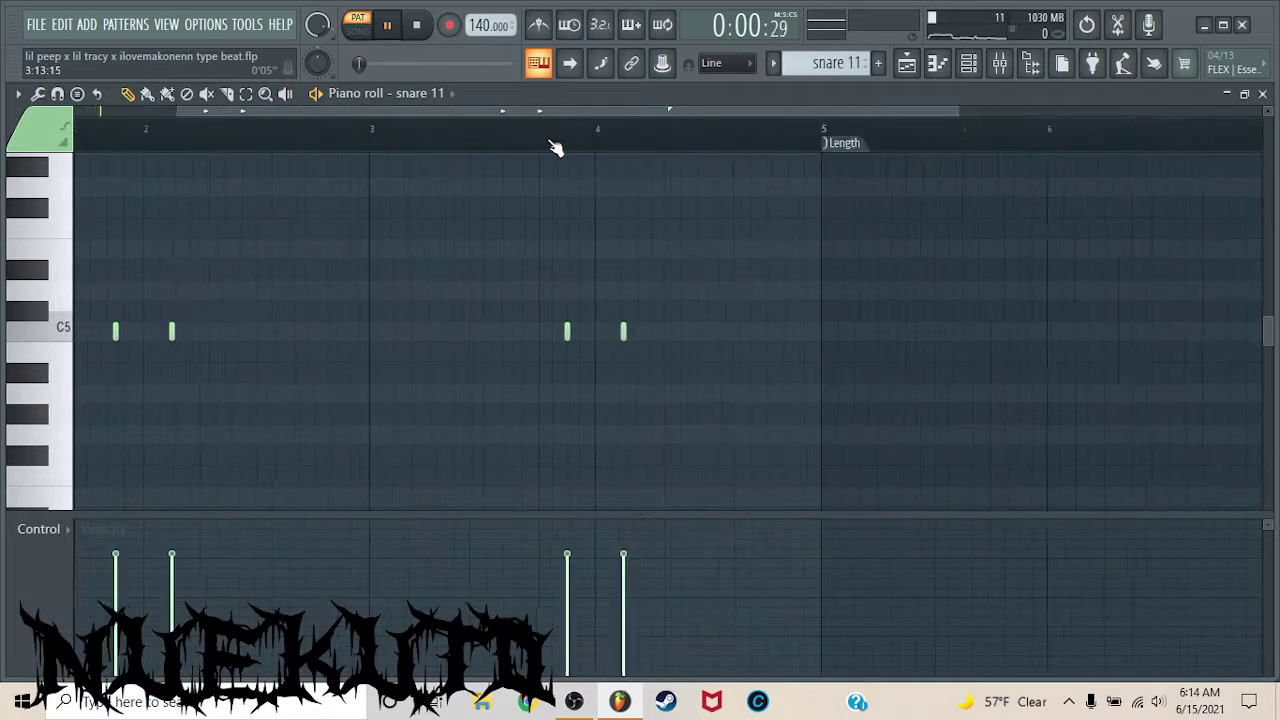
scroll(557, 146, "down", 2)
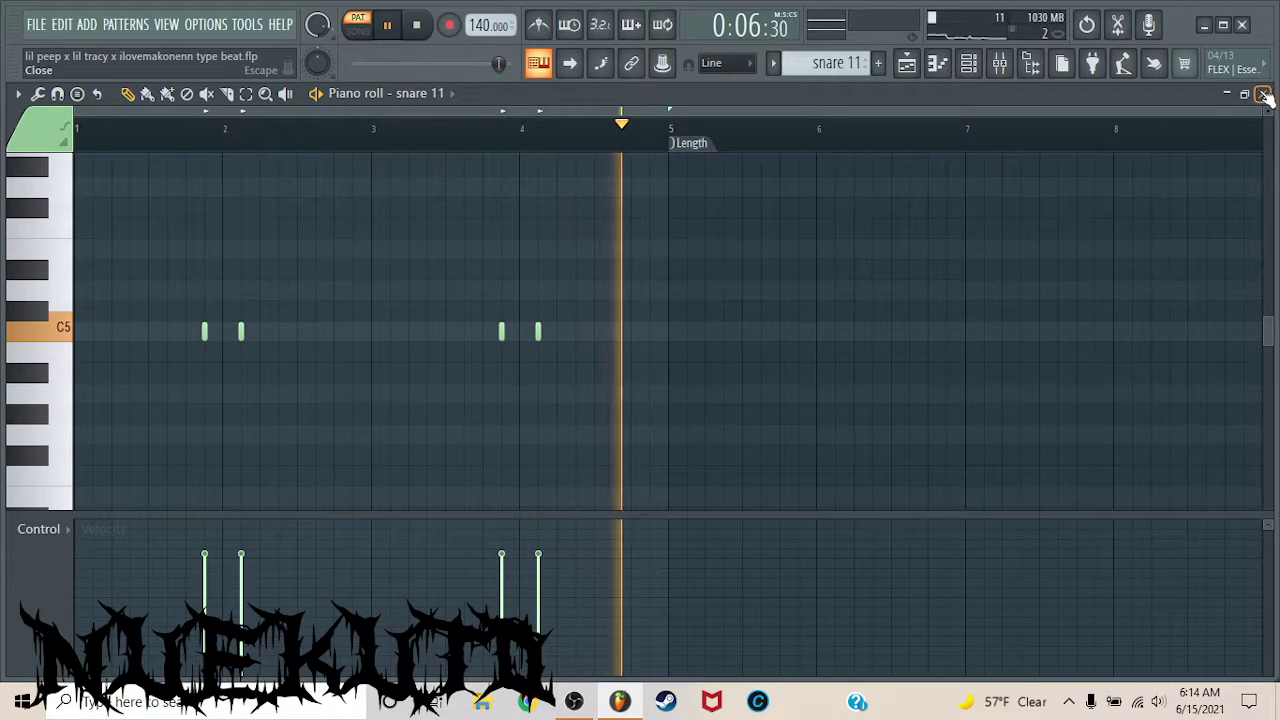
key("F5")
key("space")
Isolate Tracks 1 and 7 and play the song from around bar 40 to hear the FLEX and Pattern 7 melodies together.
scroll(423, 137, "down", 5)
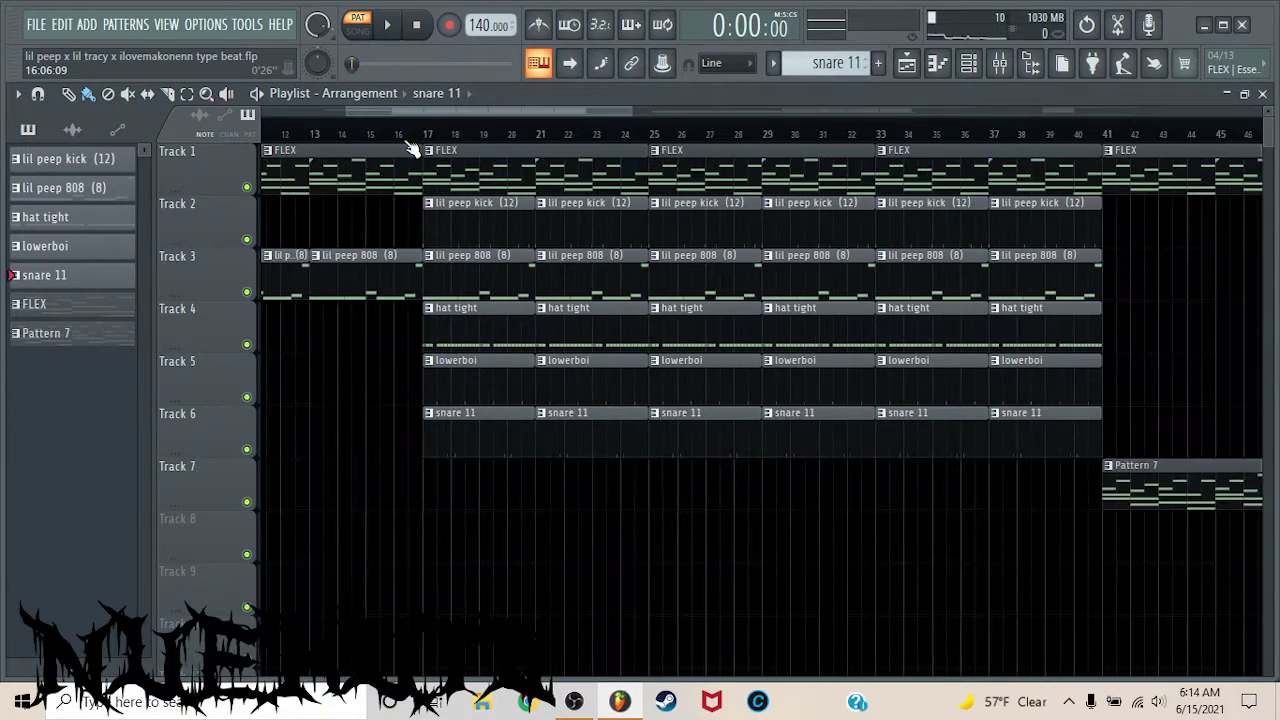
right_click(247, 187)
left_click(247, 502)
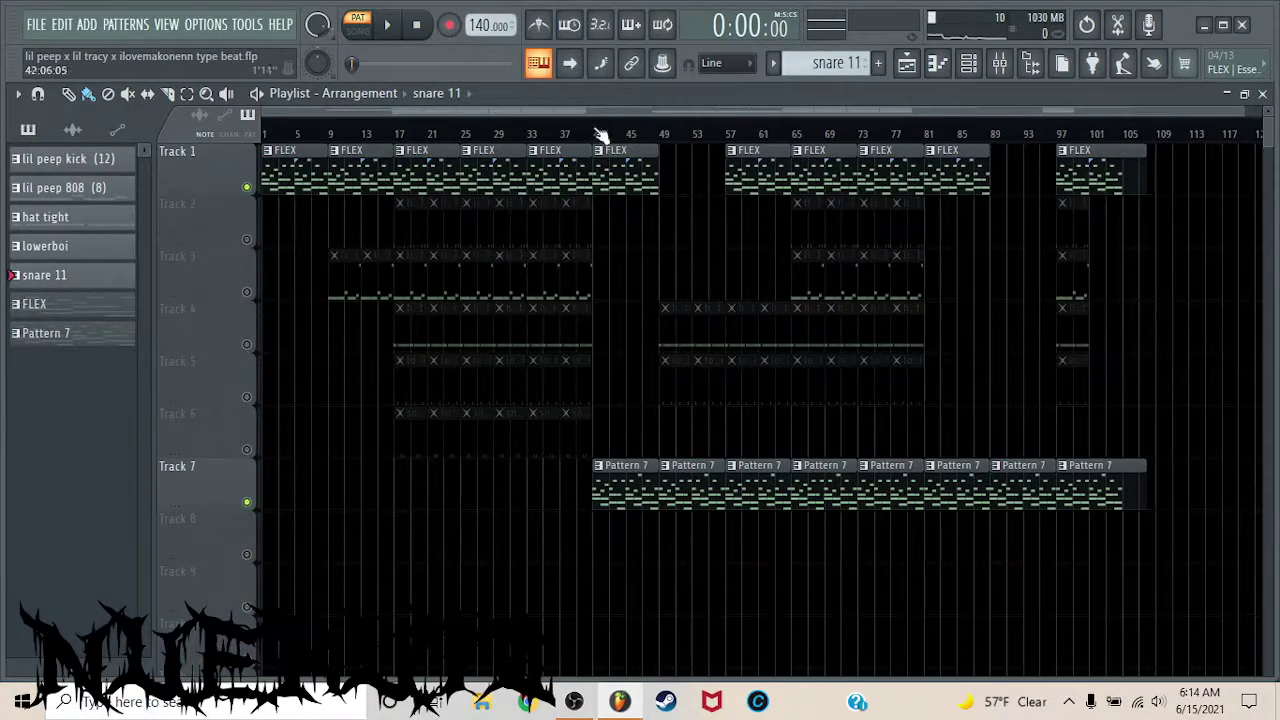
scroll(612, 135, "up", 5)
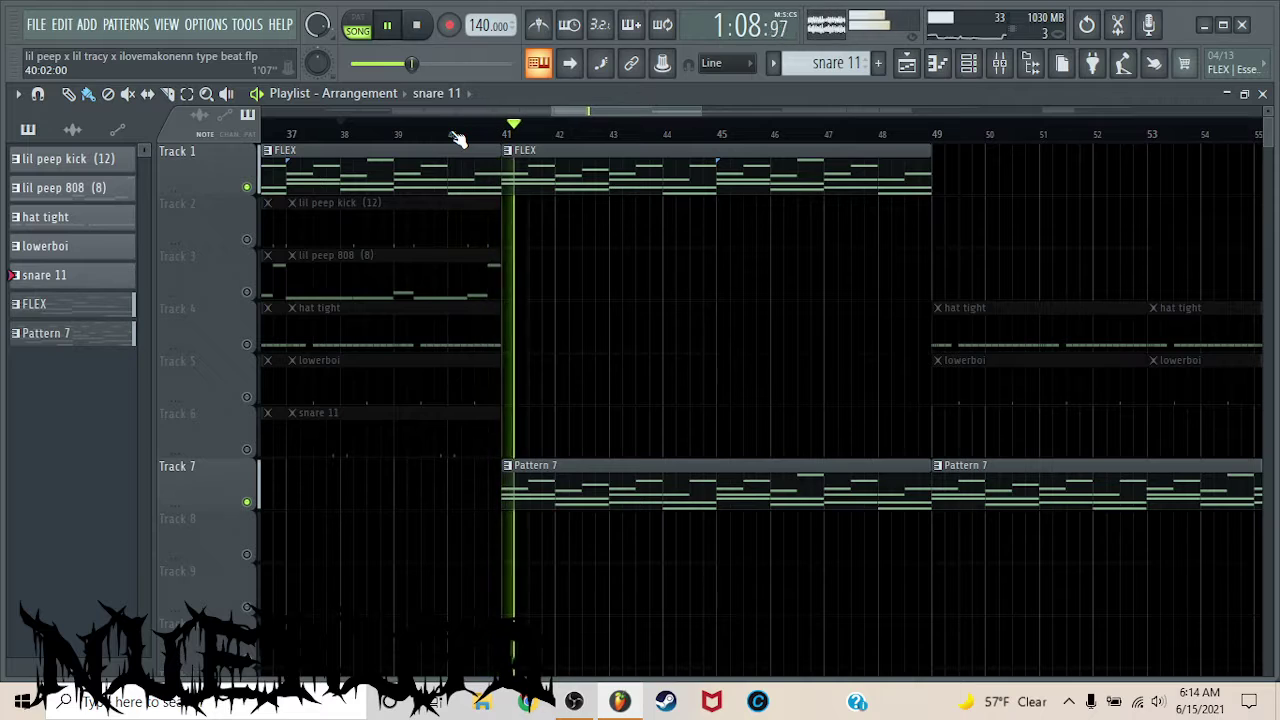
scroll(455, 137, "down", 2)
scroll(660, 134, "down", 2)
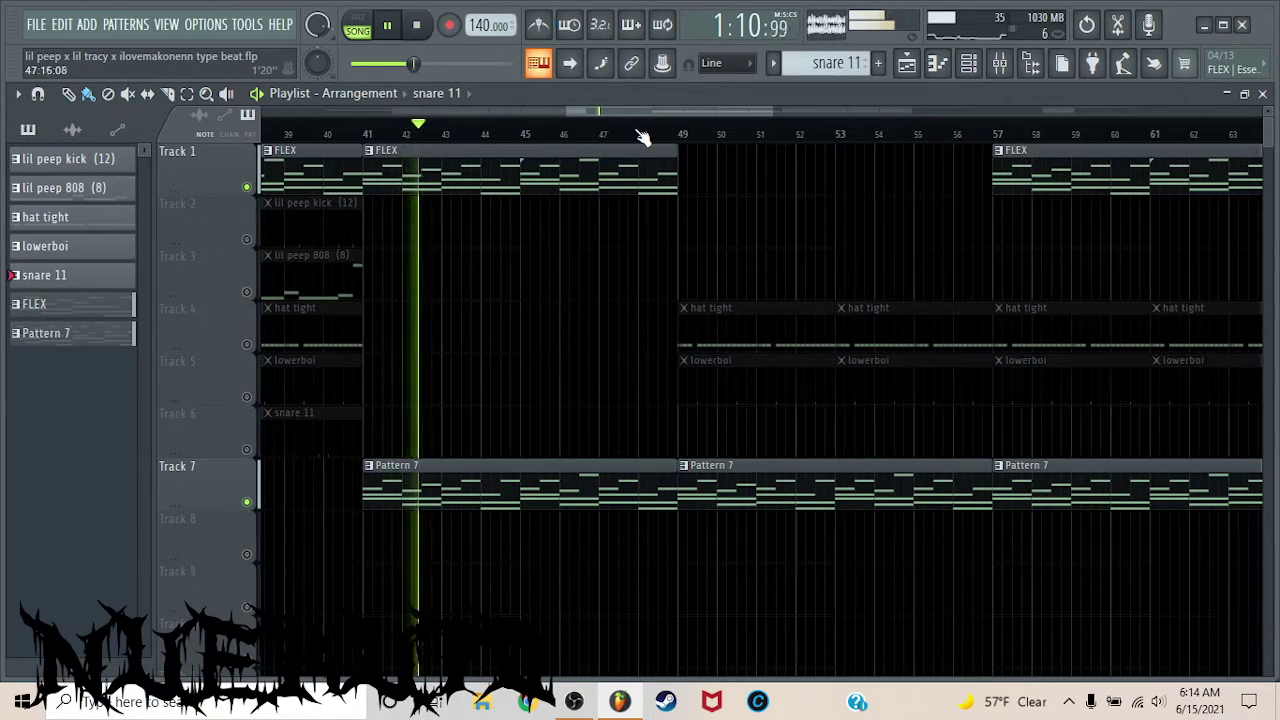
scroll(645, 134, "down", 3)
key("space")
Isolate Tracks 2 to 6 and play the song from just before bar 17 to hear the drums and 808 alone.
right_click(248, 240)
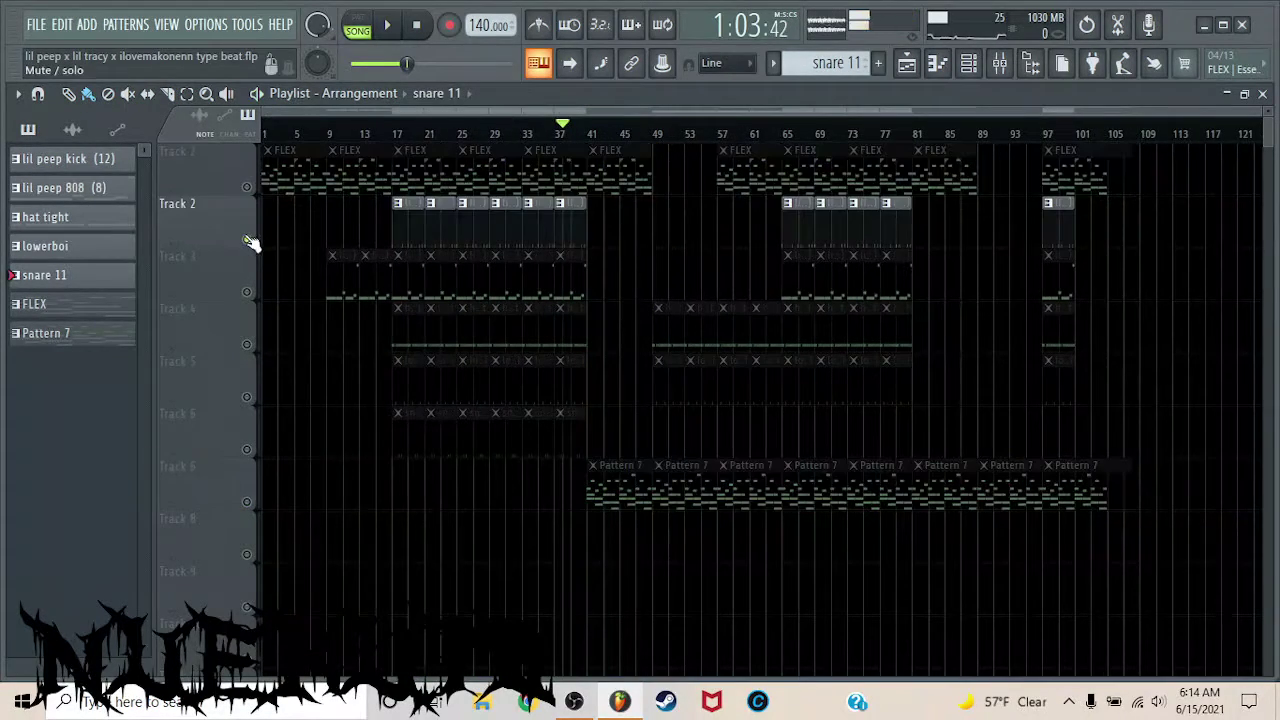
left_click(250, 294)
left_click(249, 346)
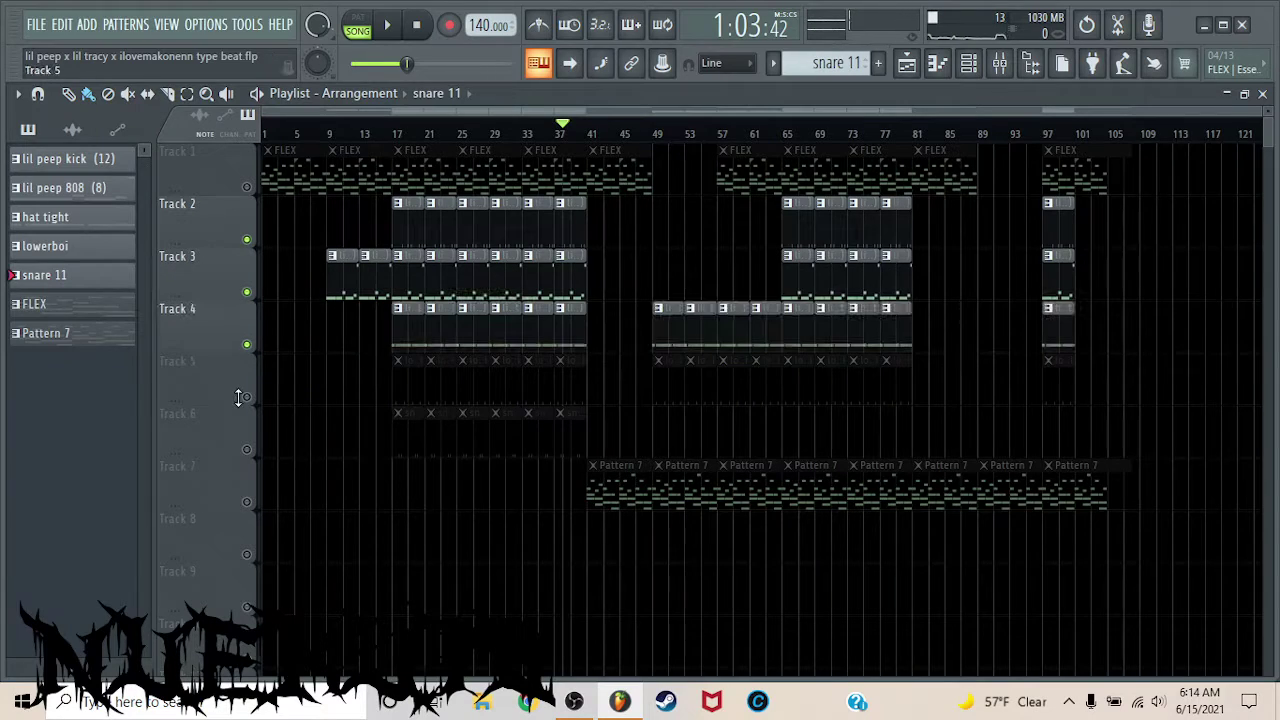
left_click(248, 398)
left_click(250, 451)
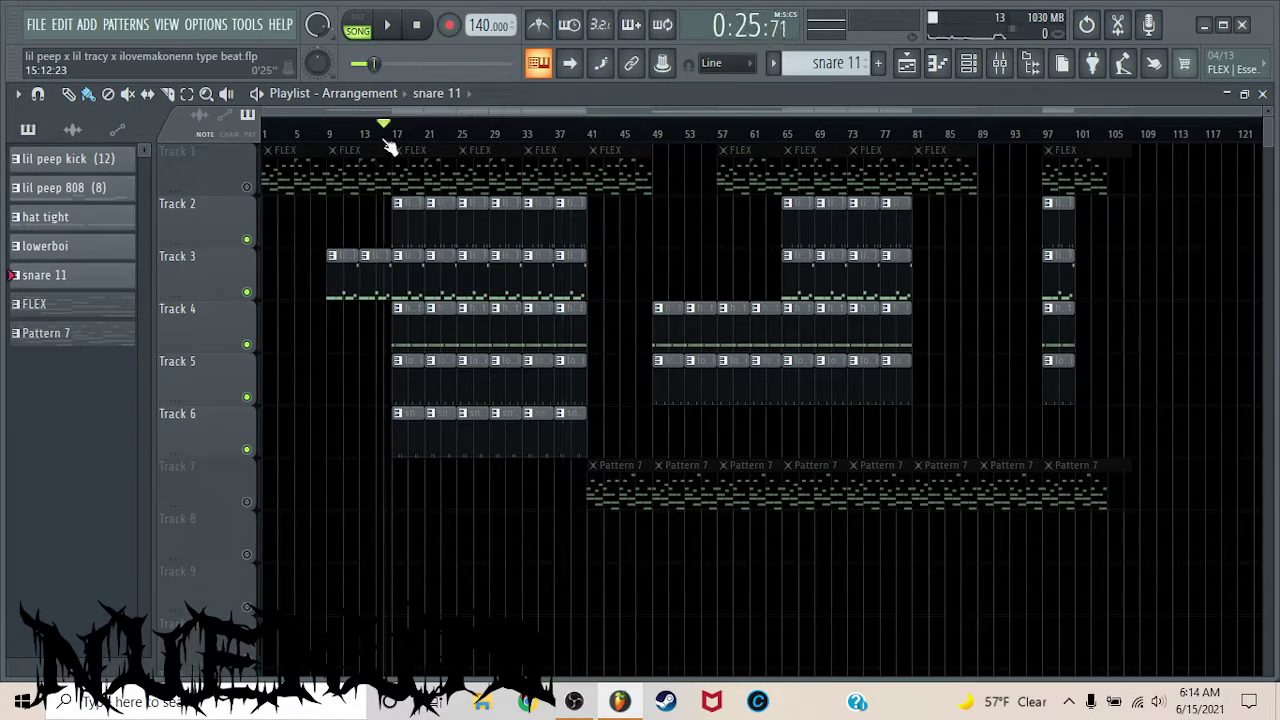
key("space")
scroll(390, 146, "up", 5)
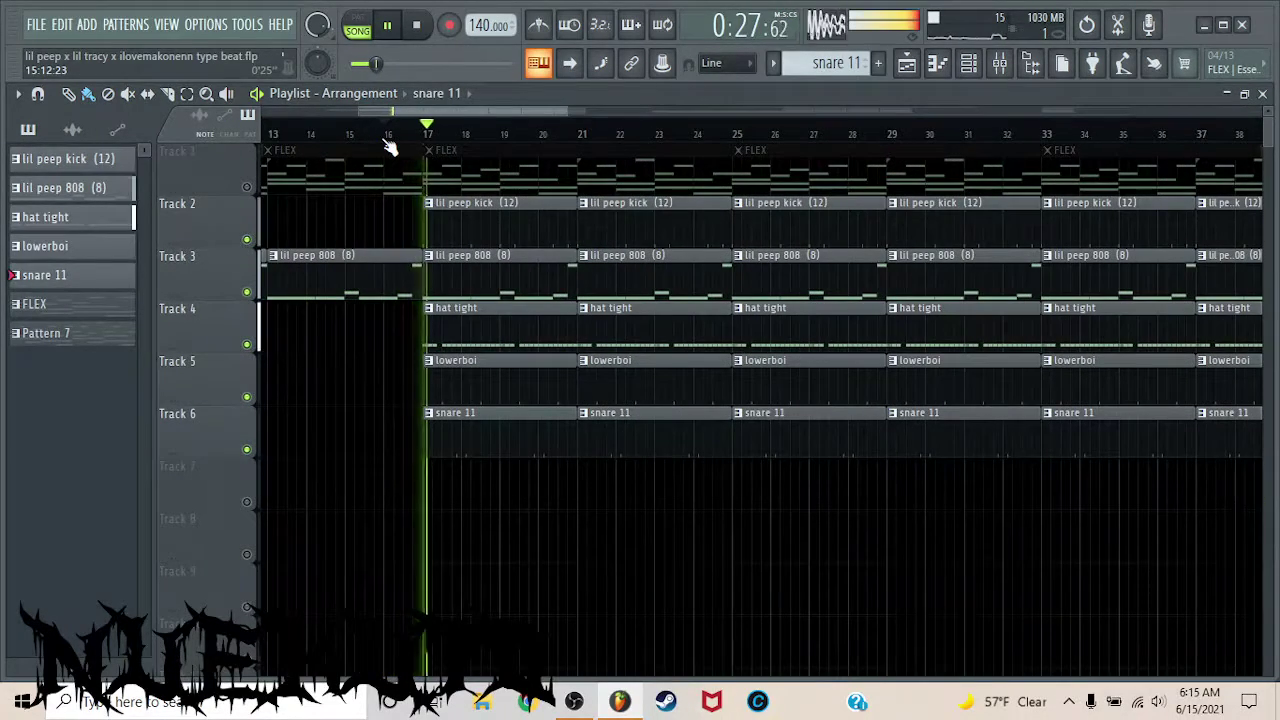
scroll(390, 146, "down", 5)
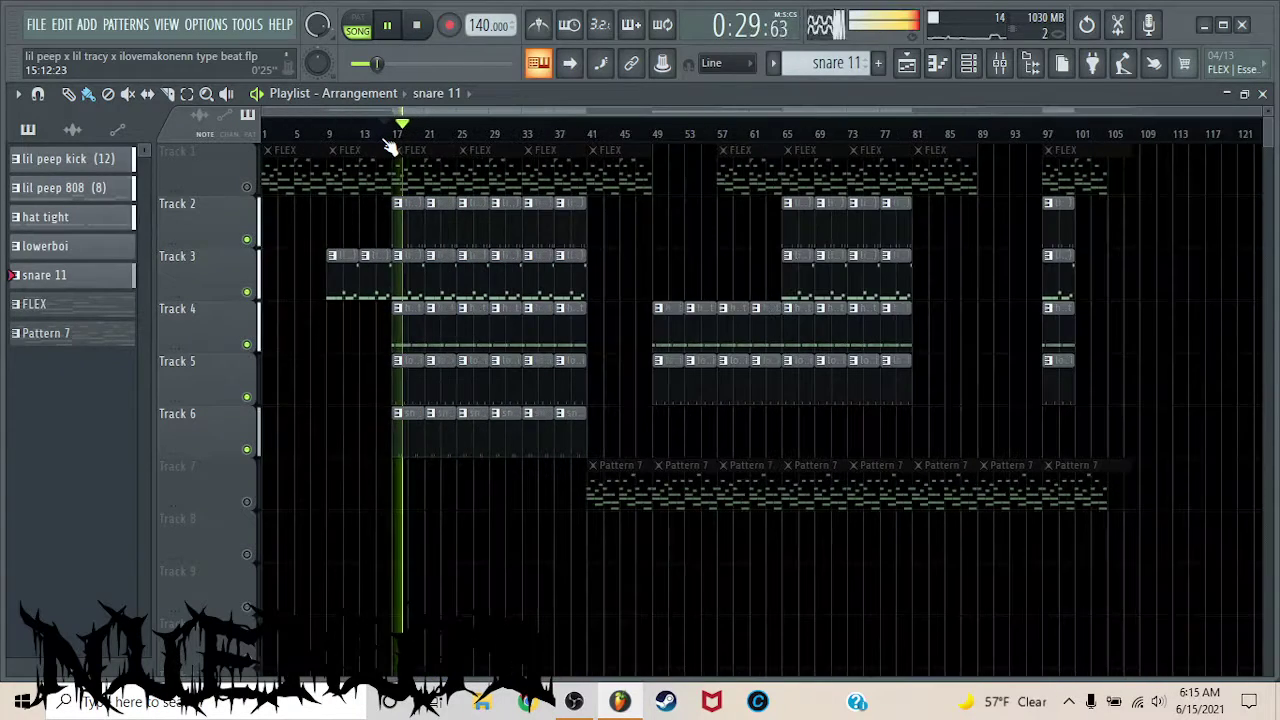
Re-enable all playlist tracks and play the whole arrangement from bar 1 through the end of the last clips, then stop playback.
right_click(247, 187)
right_click(247, 187)
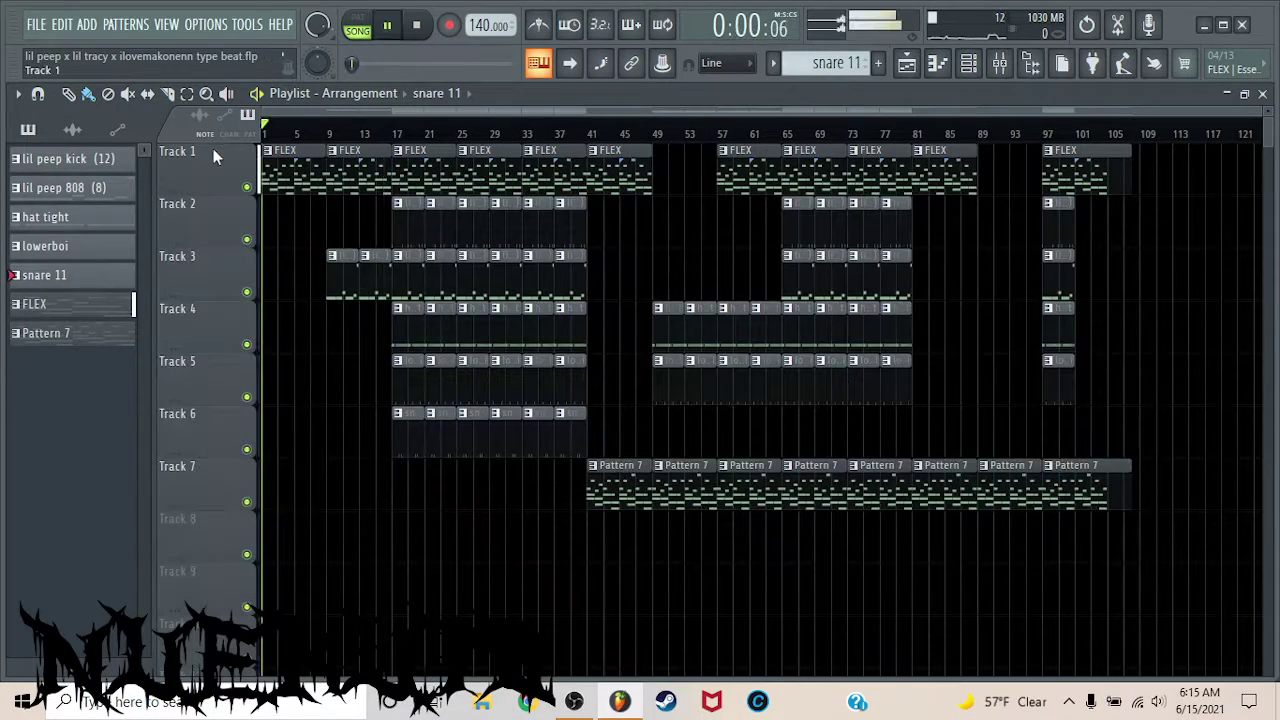
scroll(317, 178, "up", 5)
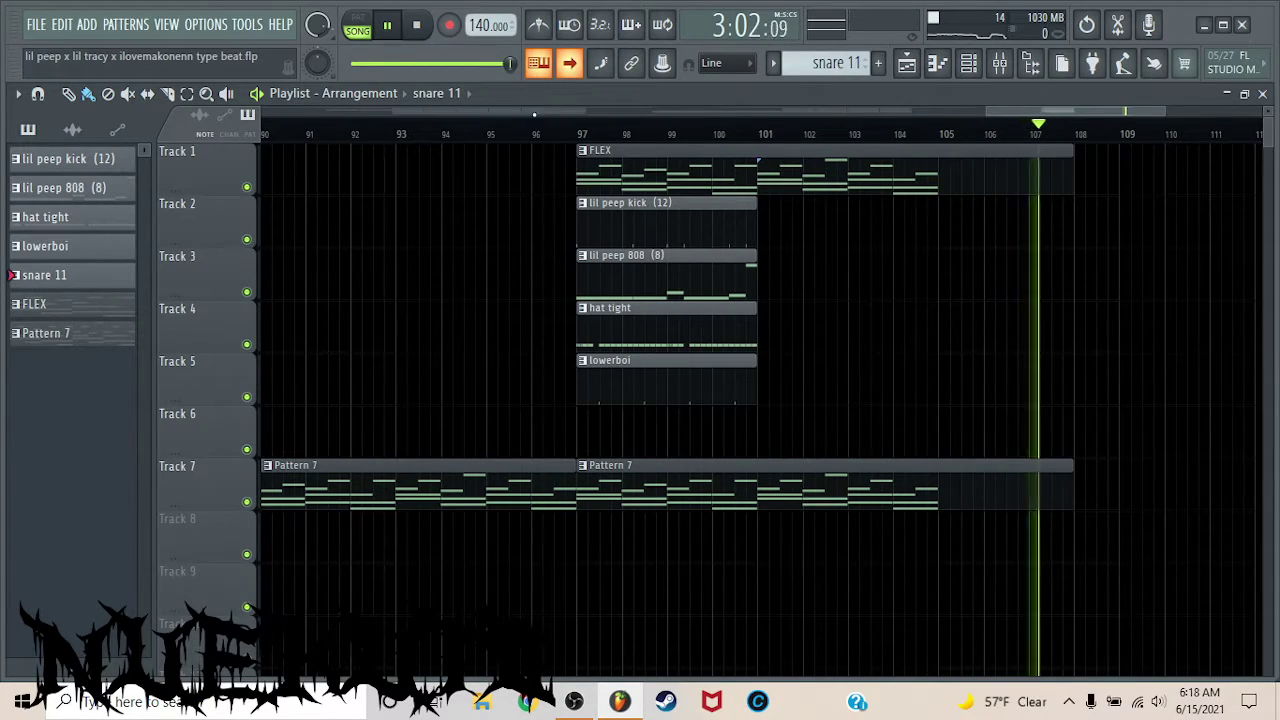
key("space")
scroll(600, 150, "down", 5)
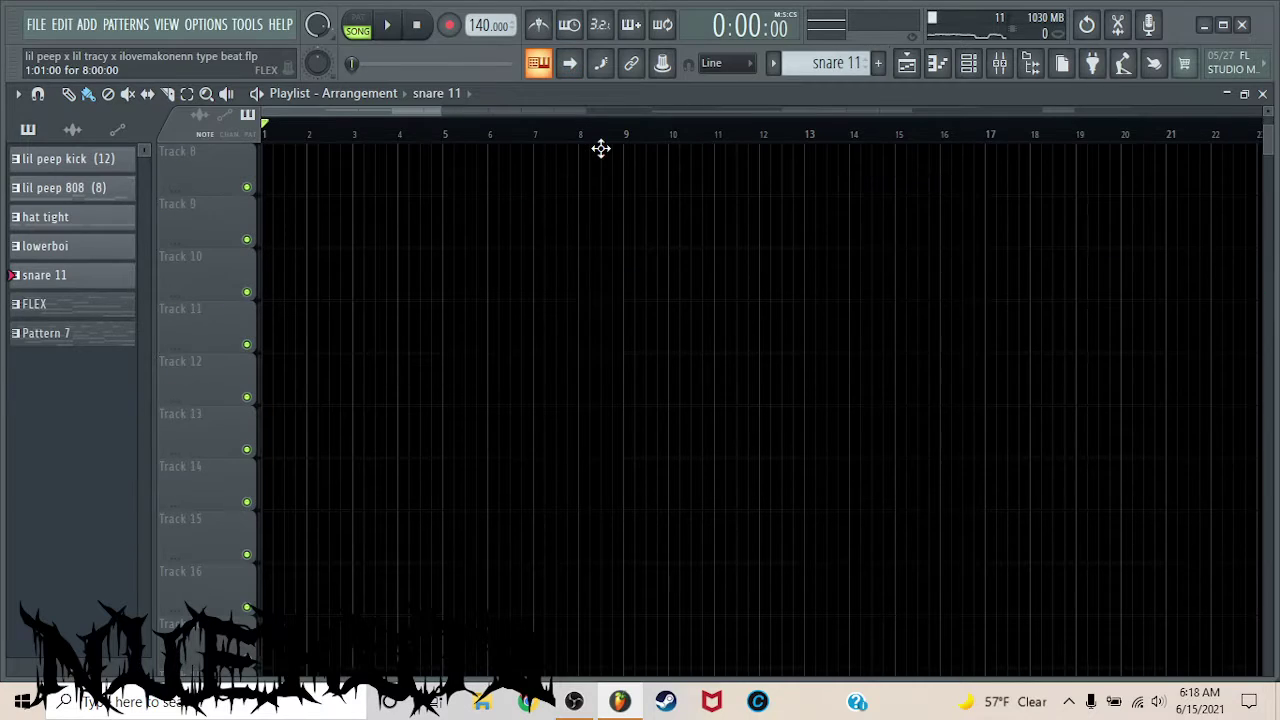
scroll(606, 137, "down", 8)
scroll(570, 207, "up", 5)
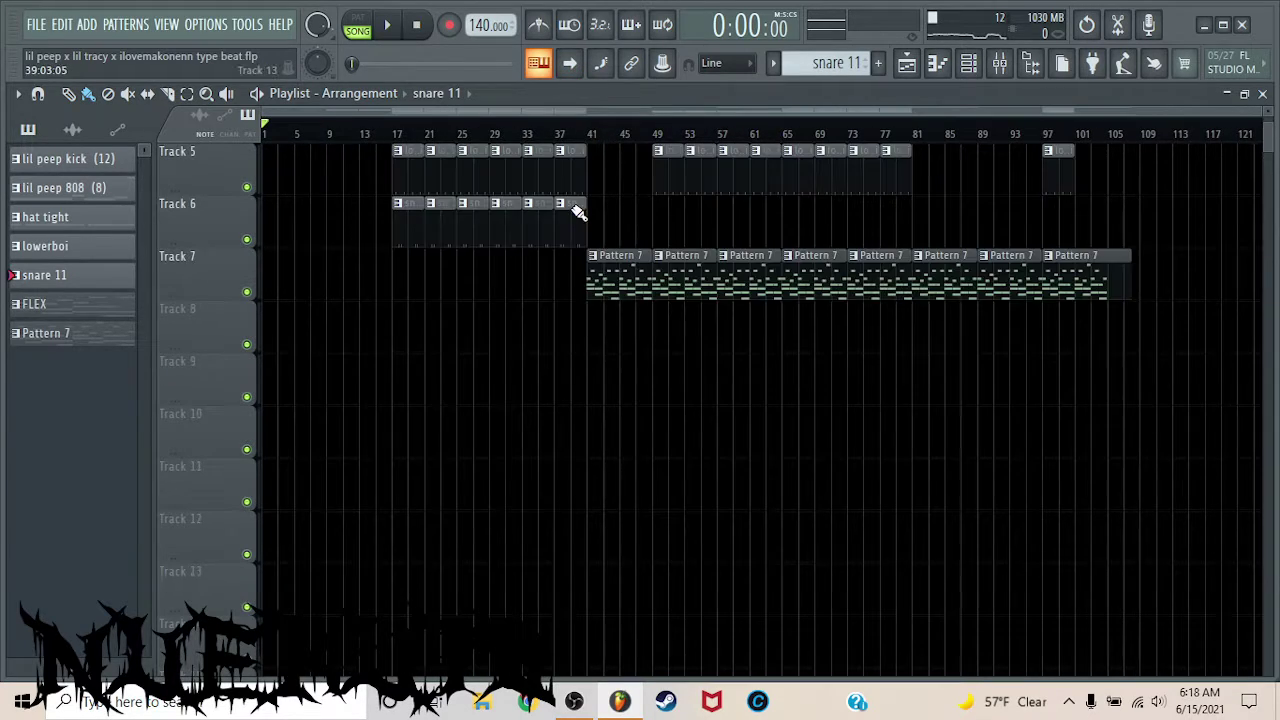